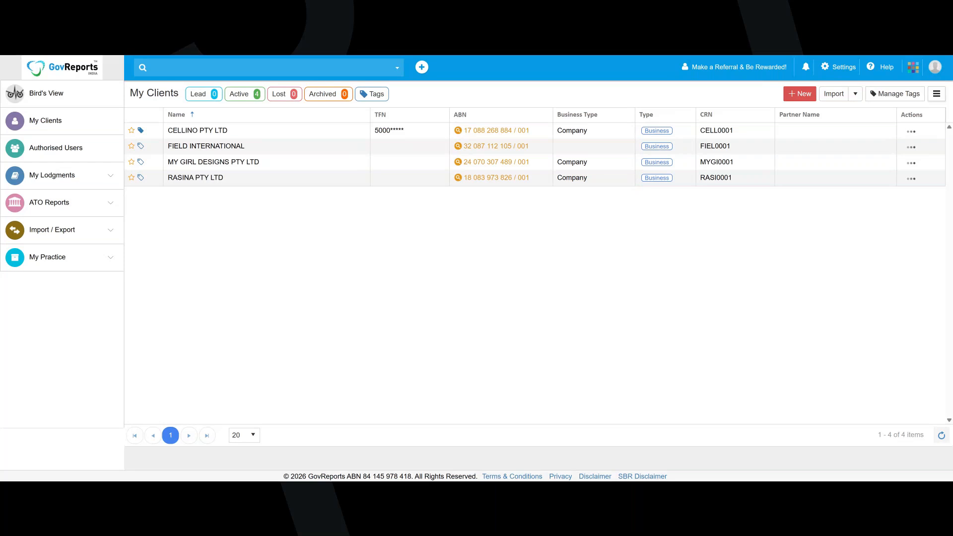
Open the Reports Settings within Lodgment Settings, signing back in with the account password
click(833, 69)
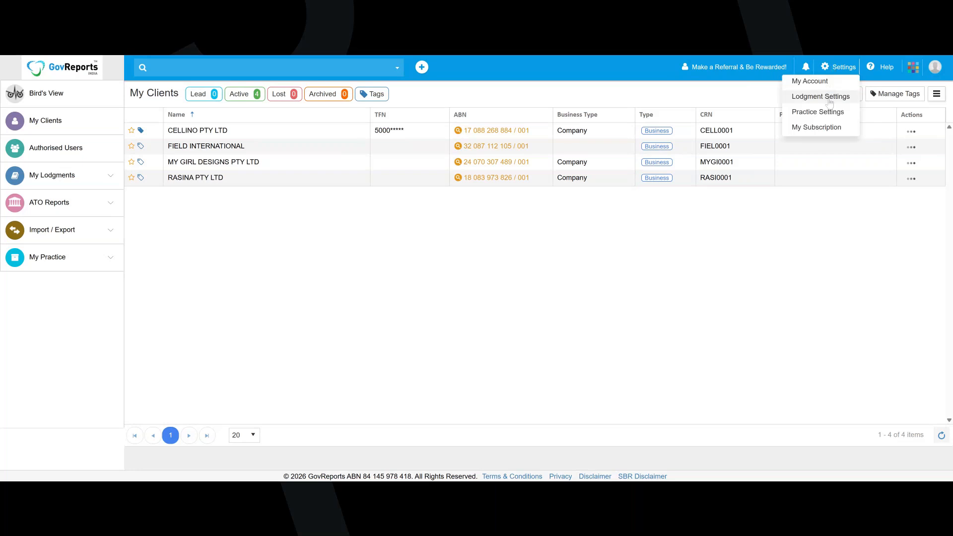
click(829, 97)
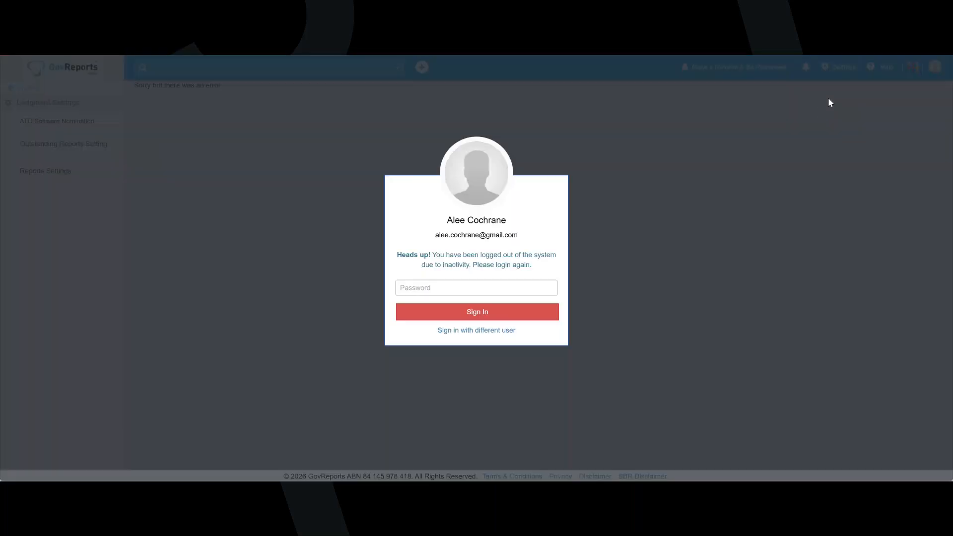
click(476, 314)
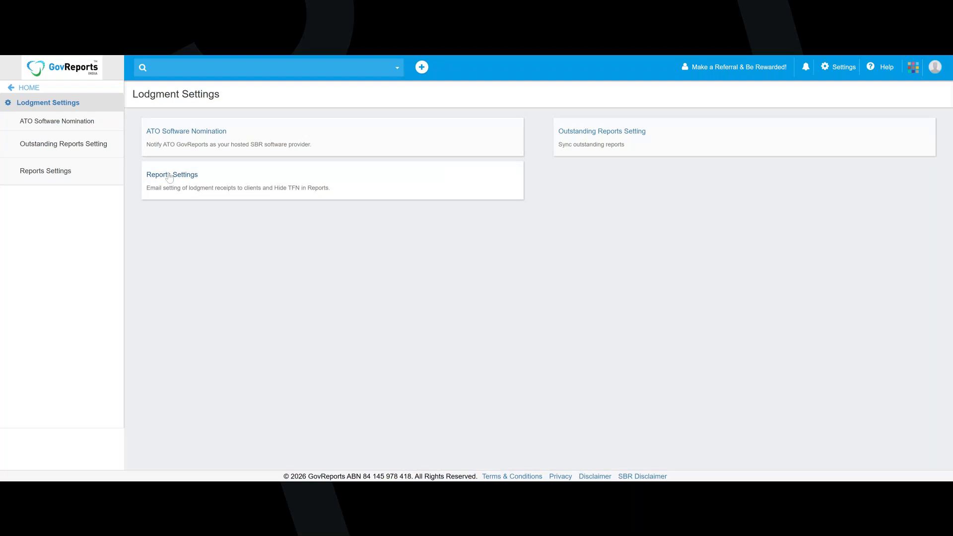
click(169, 177)
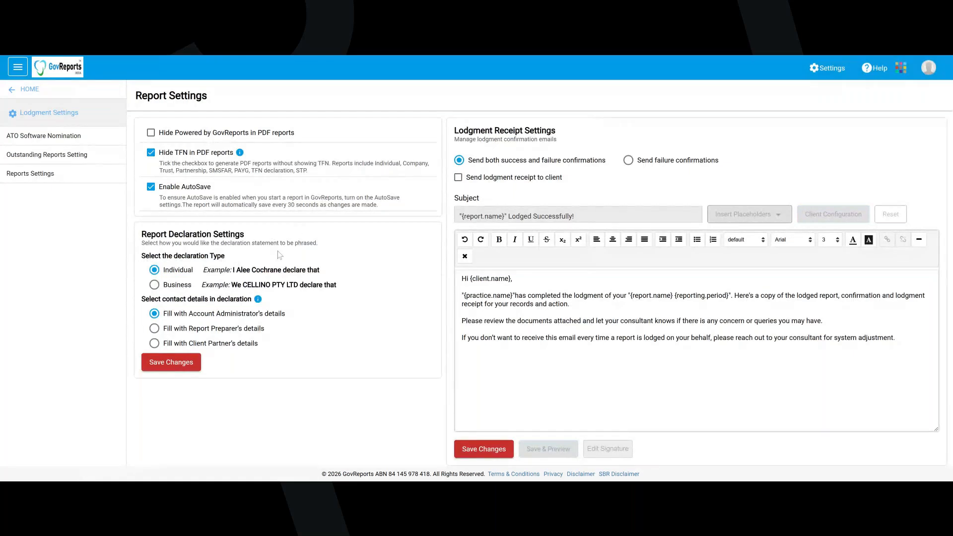
Try the Business declaration type and the Report Preparer's contact details, restoring Individual and the Account Administrator's details
click(152, 288)
click(158, 273)
click(154, 328)
click(154, 313)
Try hiding Powered by GovReports in PDF reports, and cancel the change
click(151, 132)
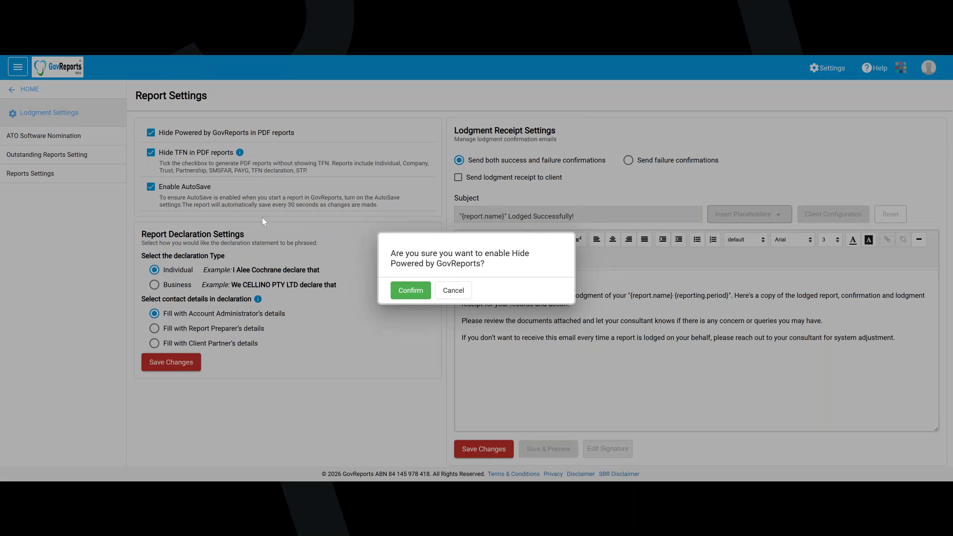
click(454, 291)
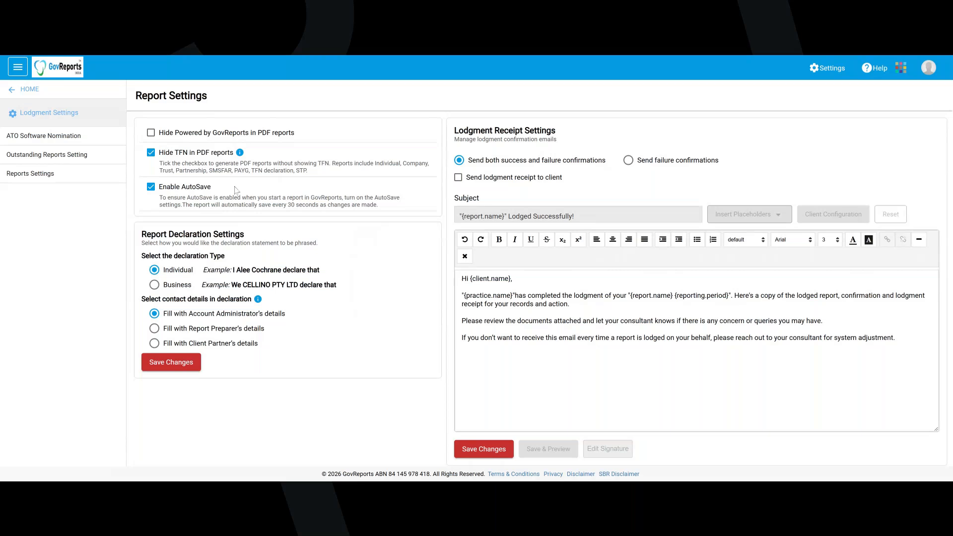
Enable sending lodgment receipts to clients, keep both success and failure confirmations selected, and show the available email placeholders
click(628, 160)
click(461, 178)
click(459, 160)
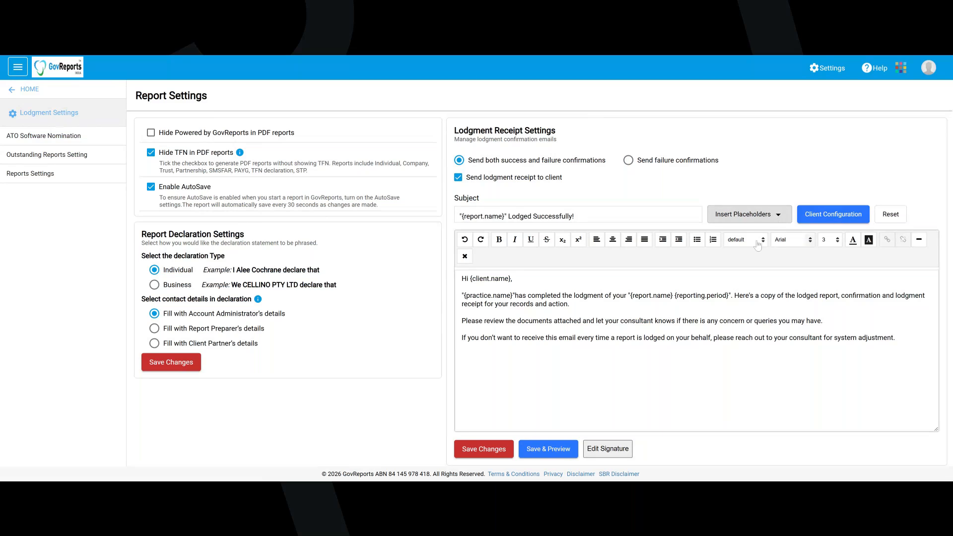
click(776, 215)
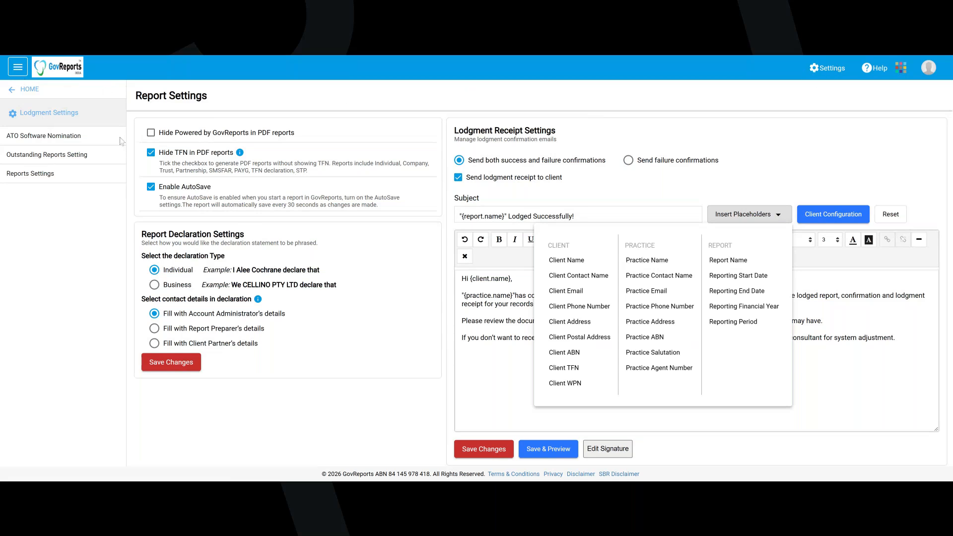
Return to the home dashboard and examine its widget choices, closing them without changes
click(14, 93)
click(14, 92)
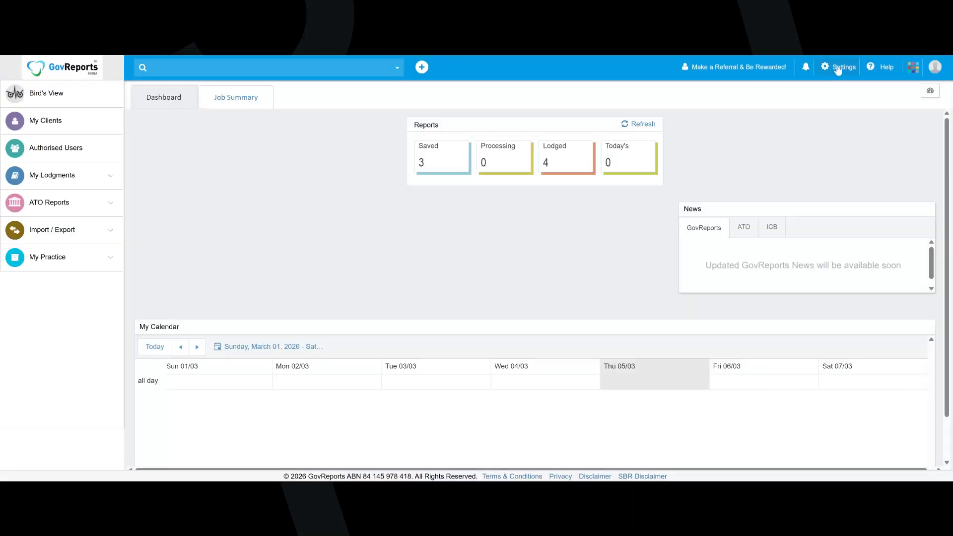
click(838, 68)
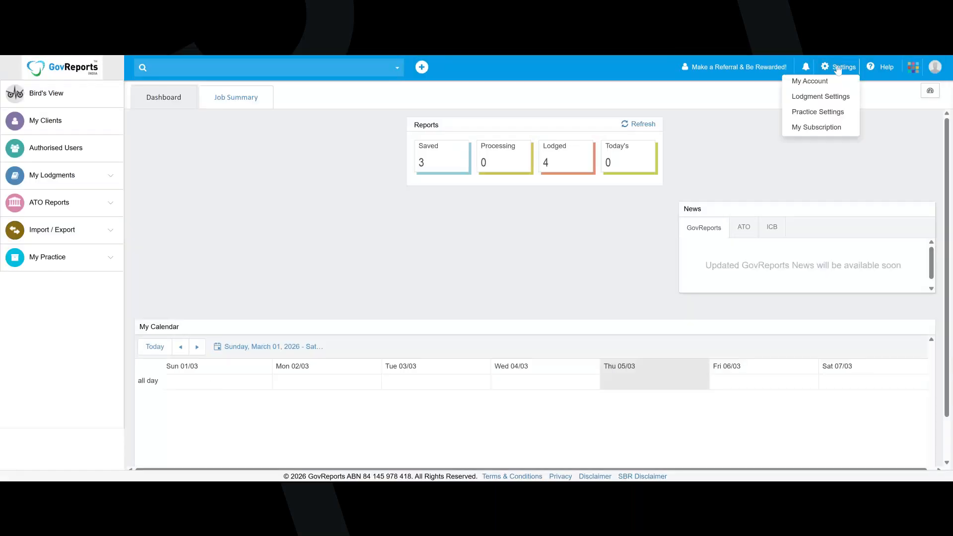
click(931, 92)
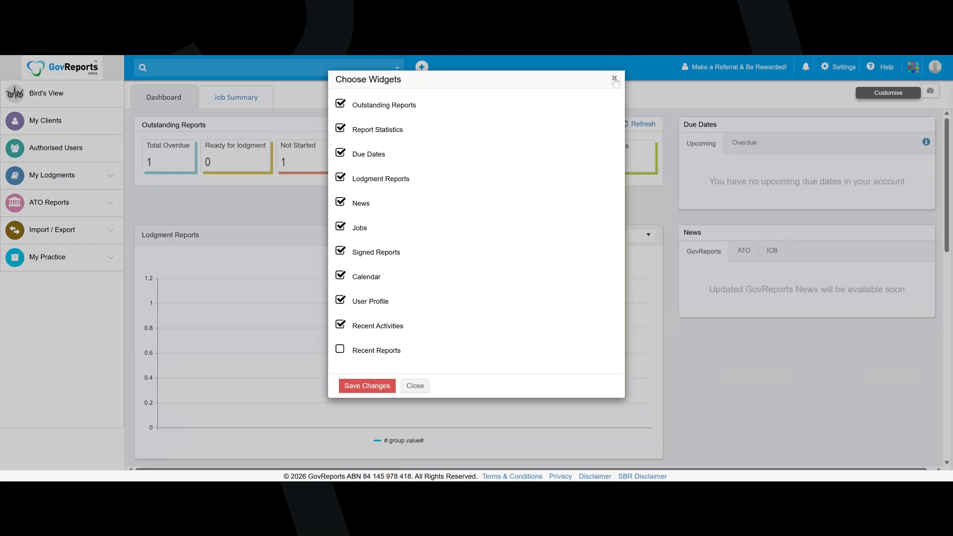
click(614, 79)
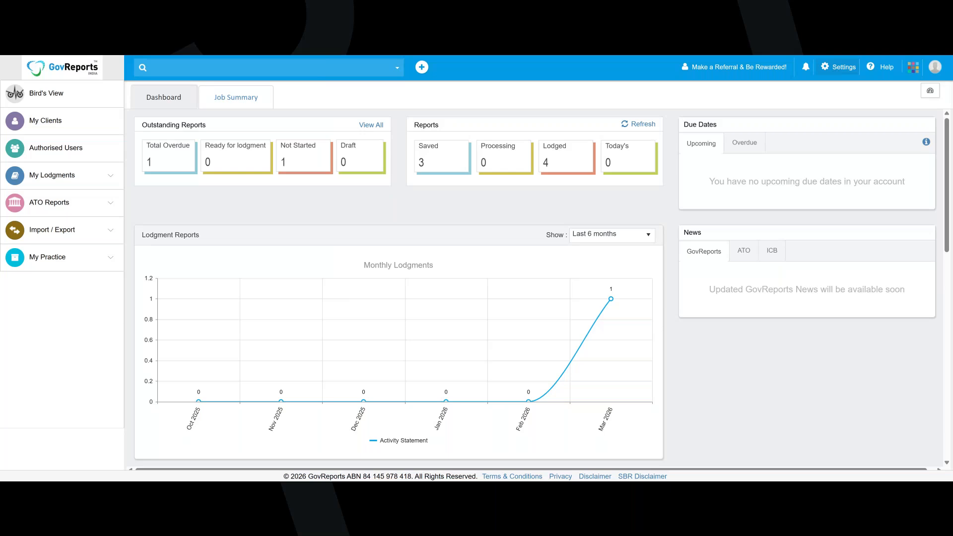
Open the Outstanding Reports Setting within Lodgment Settings and submit it with Manual synchronisation
click(834, 72)
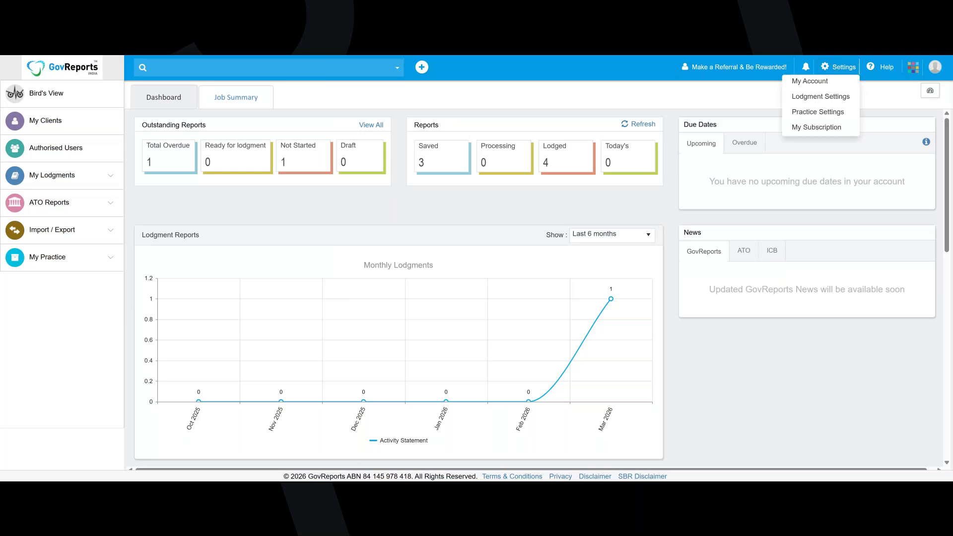
click(797, 98)
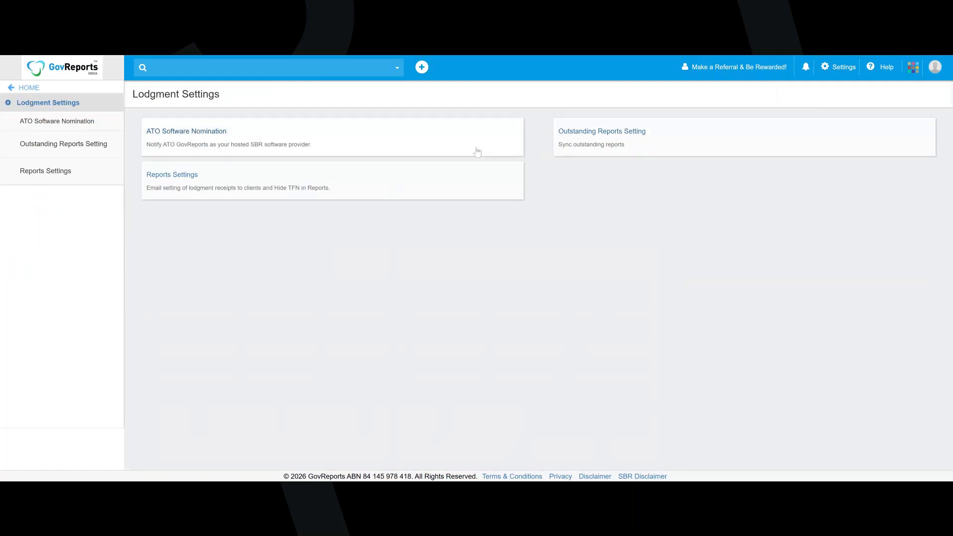
click(42, 154)
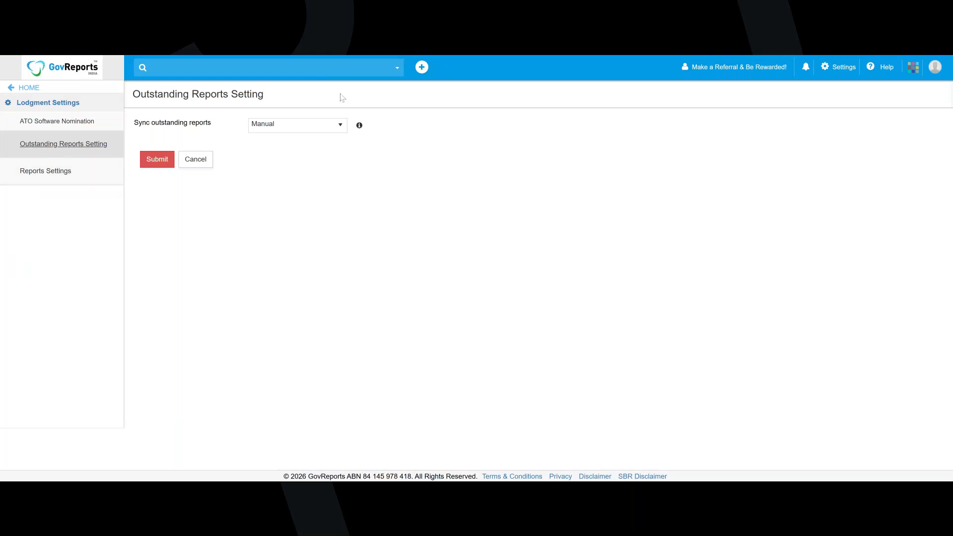
click(323, 128)
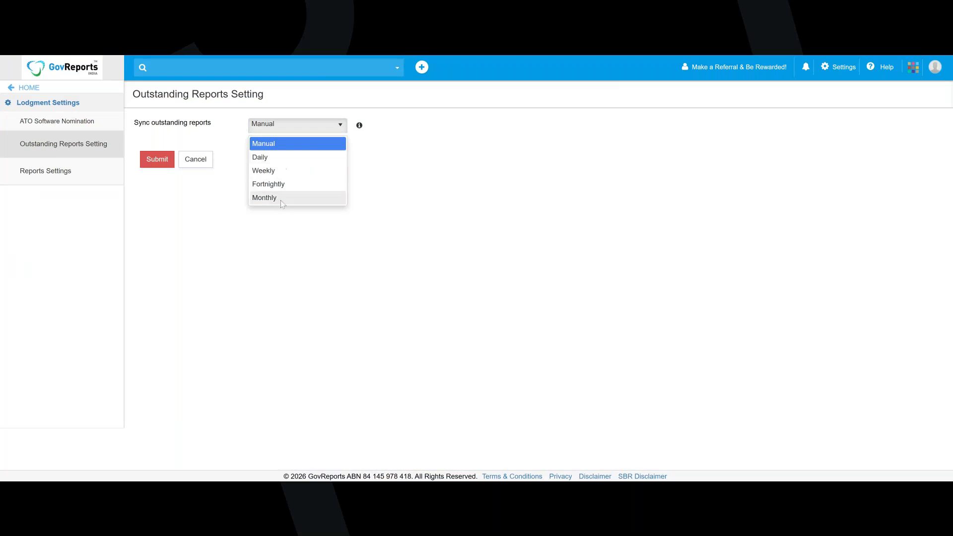
click(162, 167)
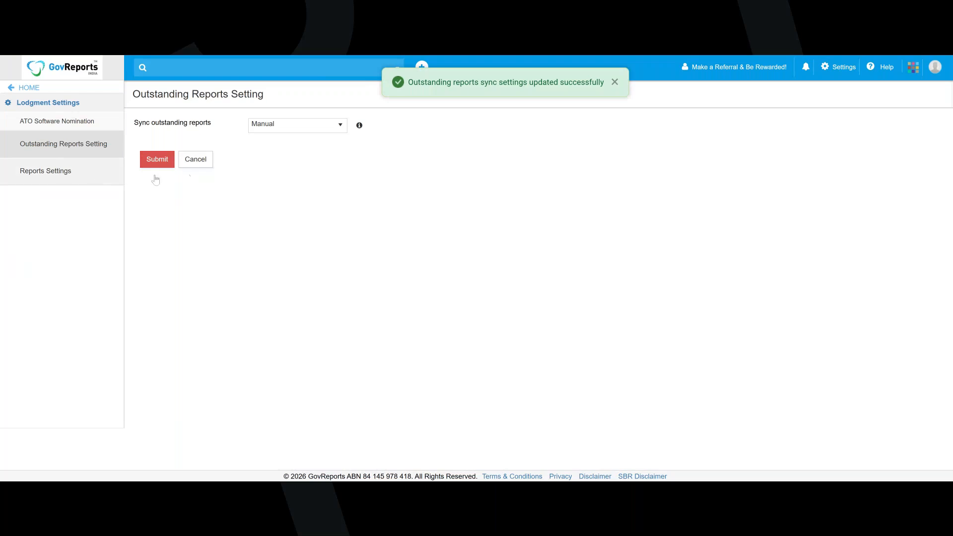
Set the outstanding reports synchronisation to Weekly and submit it
click(298, 127)
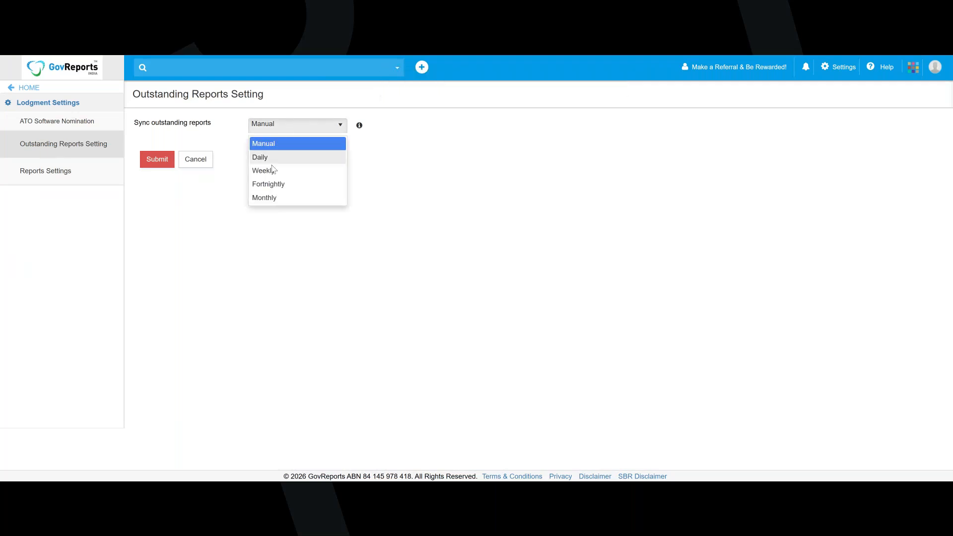
click(274, 171)
click(159, 158)
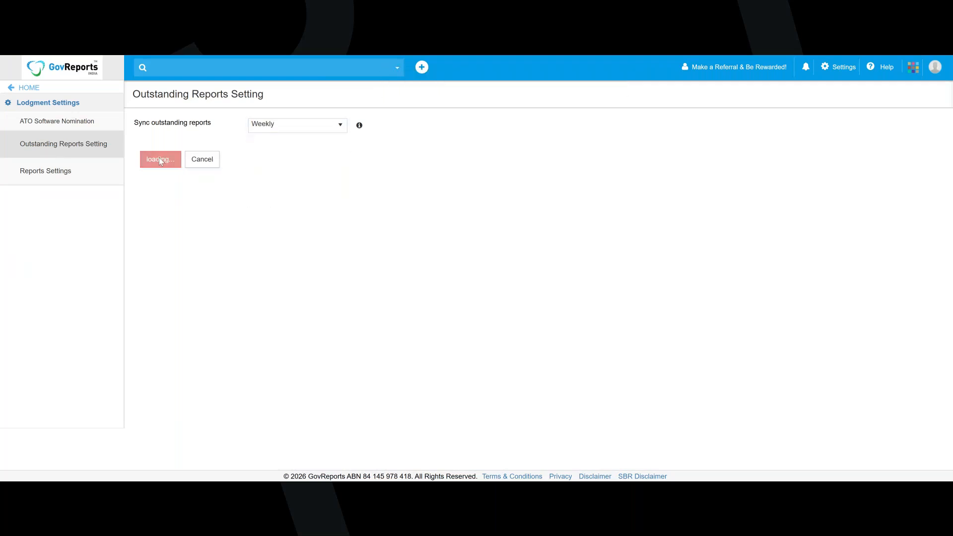
Set the outstanding reports synchronisation back to Manual and submit it
click(319, 124)
click(276, 147)
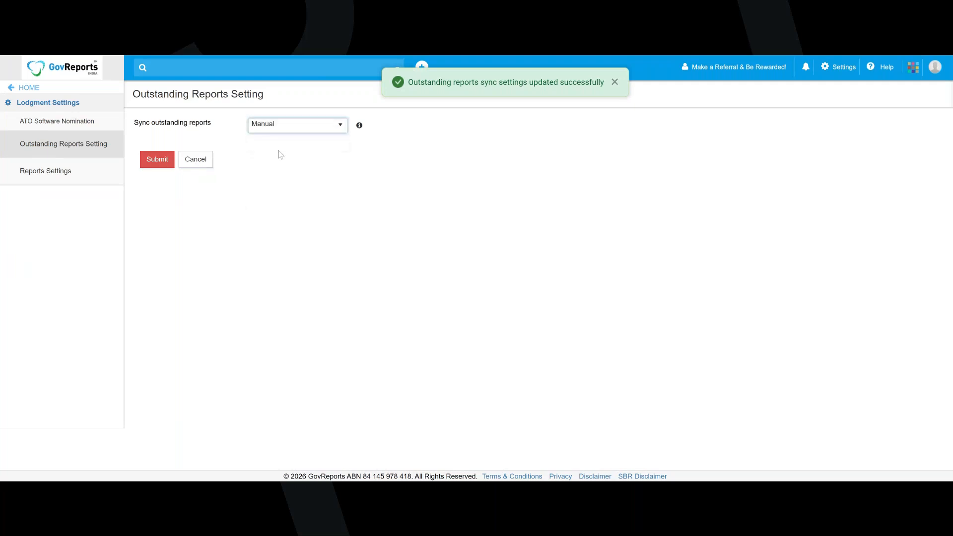
click(154, 166)
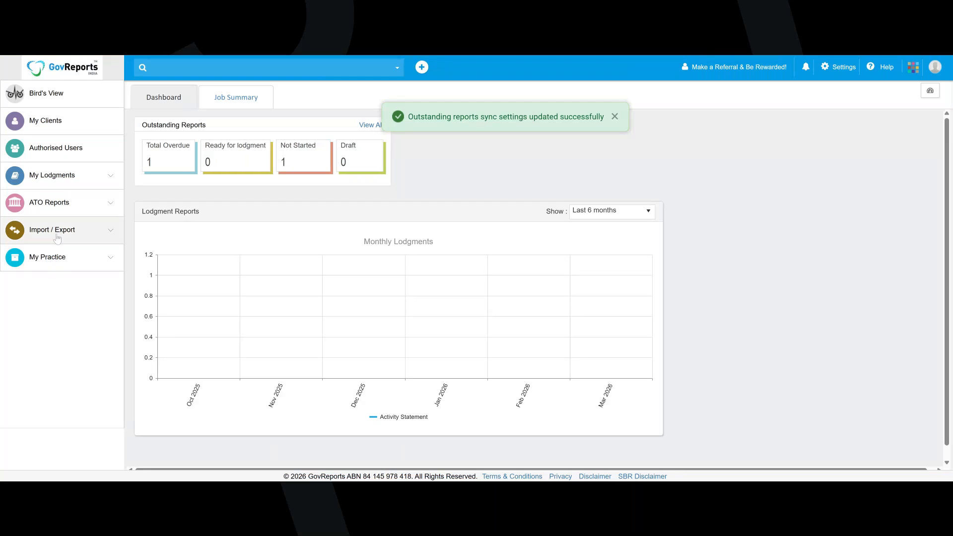
Open the Outstanding Reports list among the ATO reports and examine its Client Configuration, closing it without changes
click(113, 176)
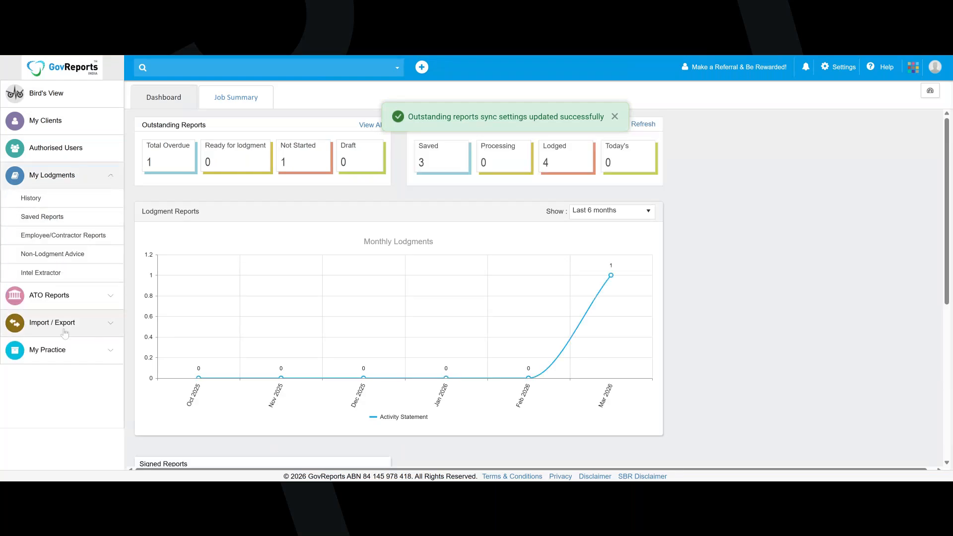
click(104, 298)
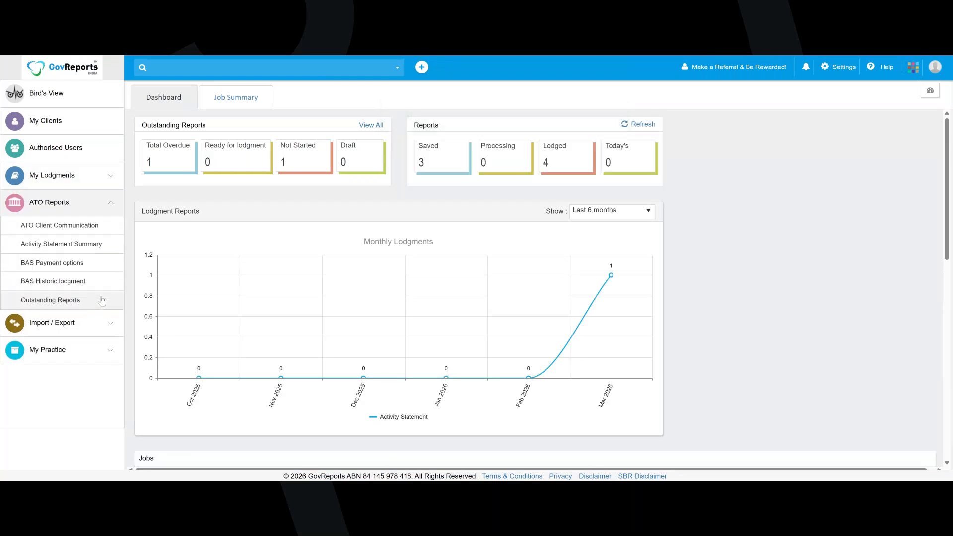
click(50, 301)
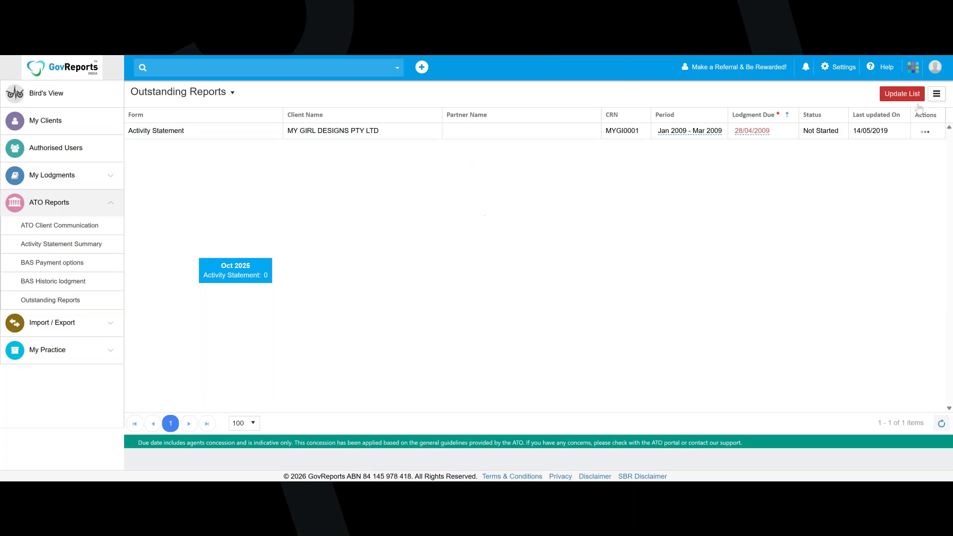
click(936, 95)
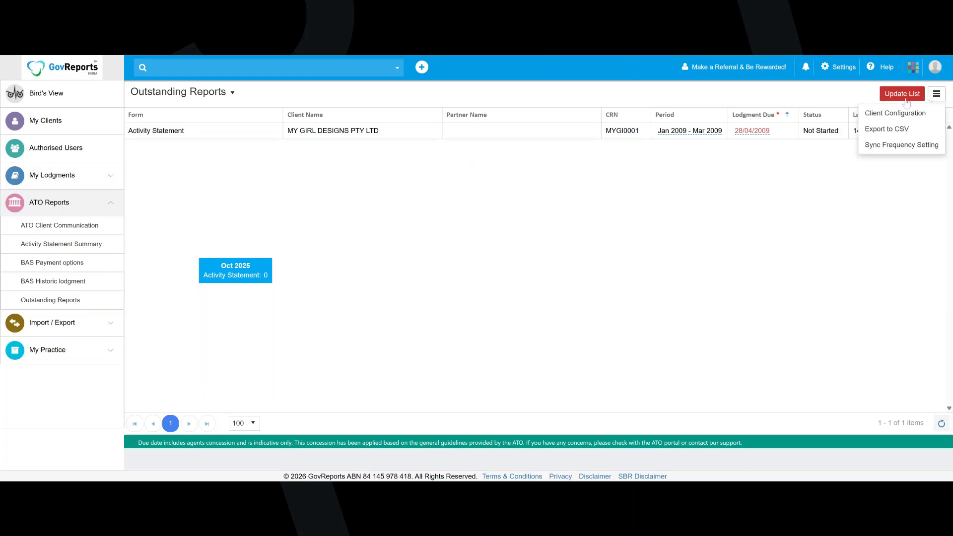
click(897, 113)
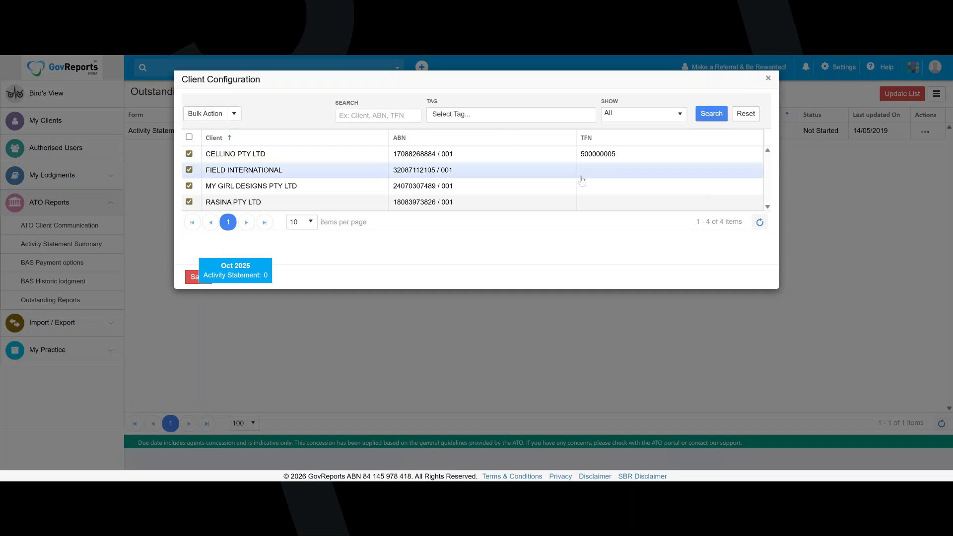
click(769, 79)
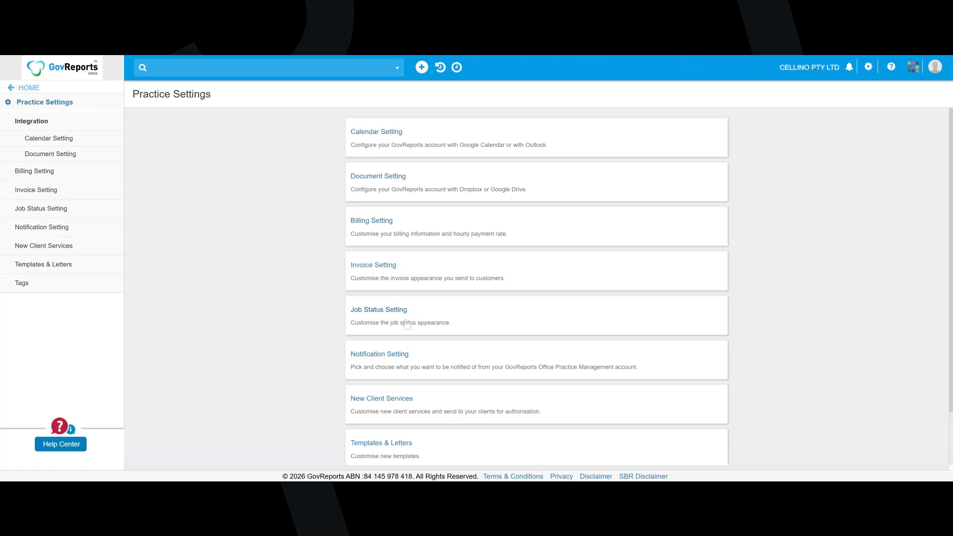
Look through the list of available Practice Settings
scroll(407, 324, down, 2)
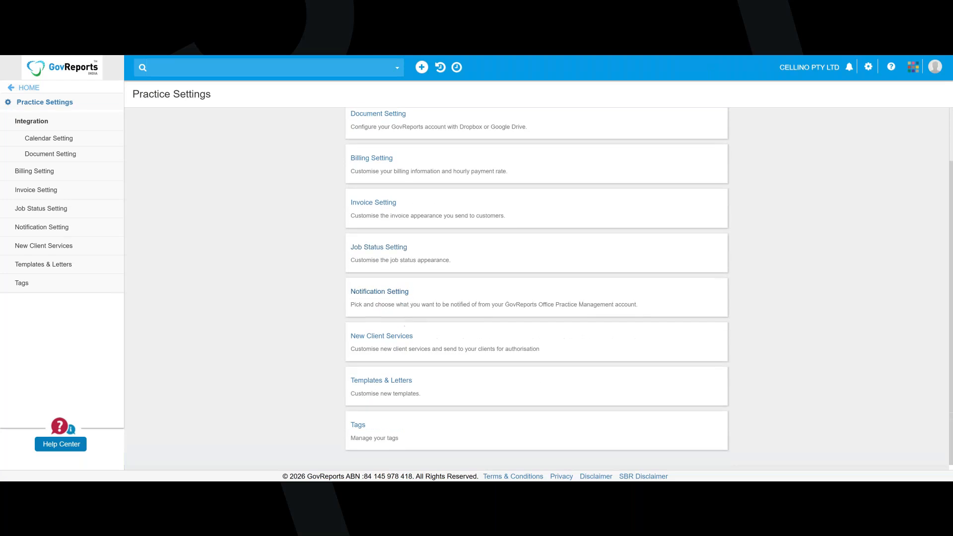
click(407, 299)
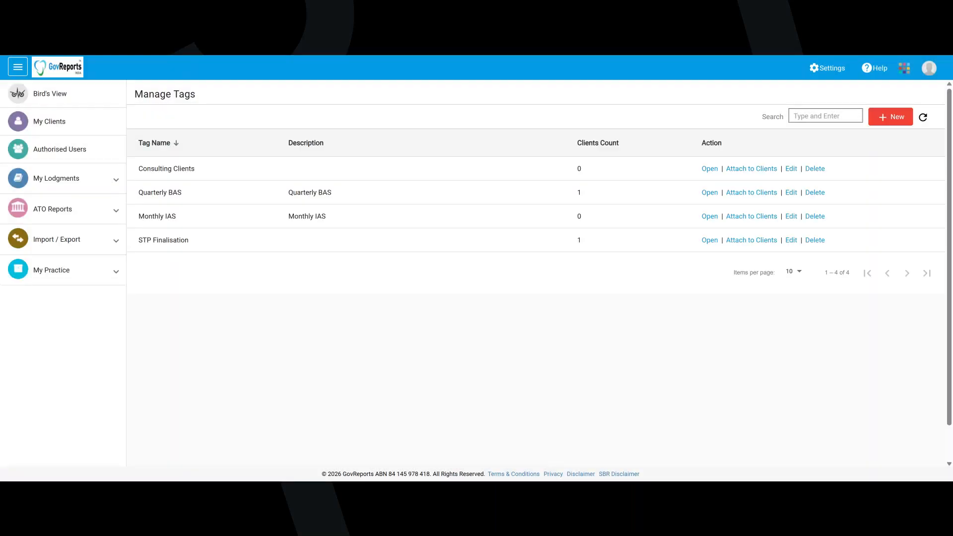
Create a new tag named Payroll Client with no description
click(892, 123)
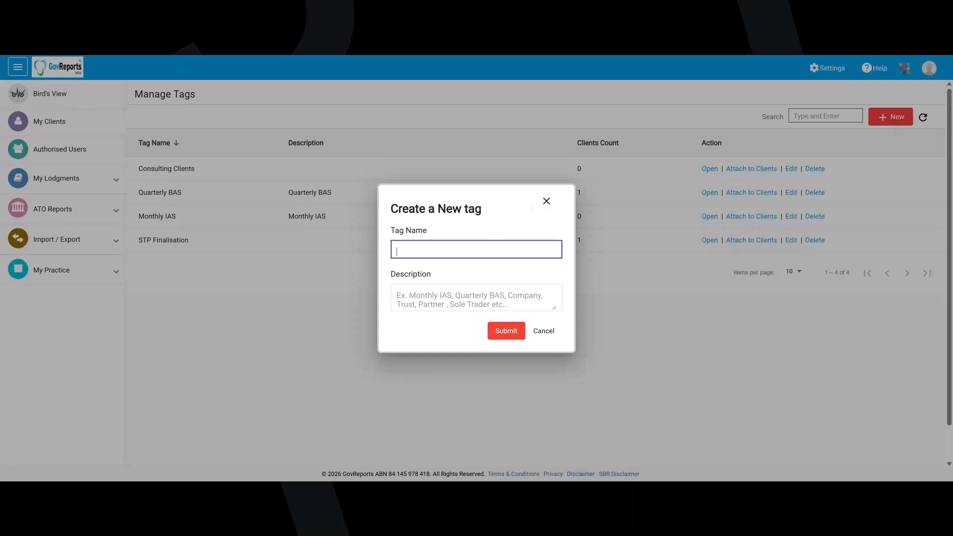
text(Payroll Client)
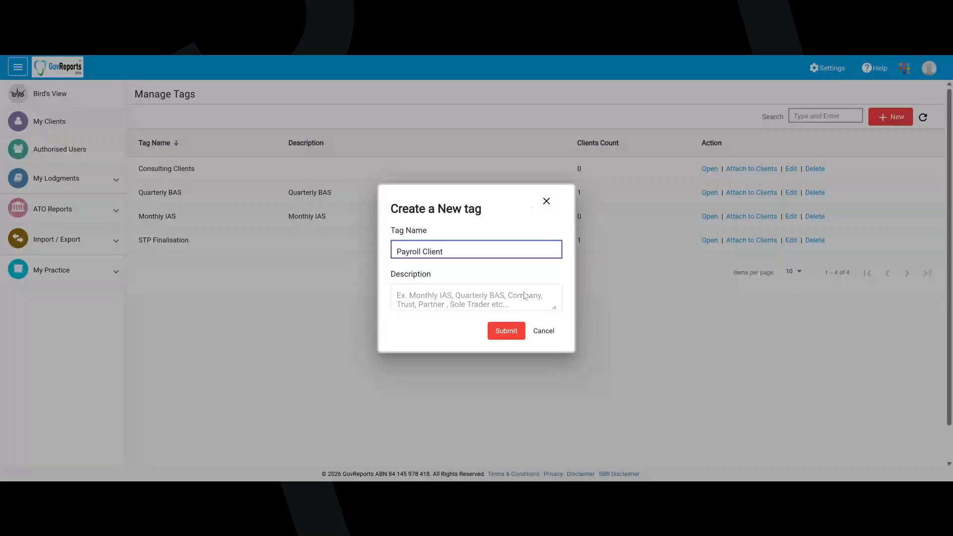
click(507, 331)
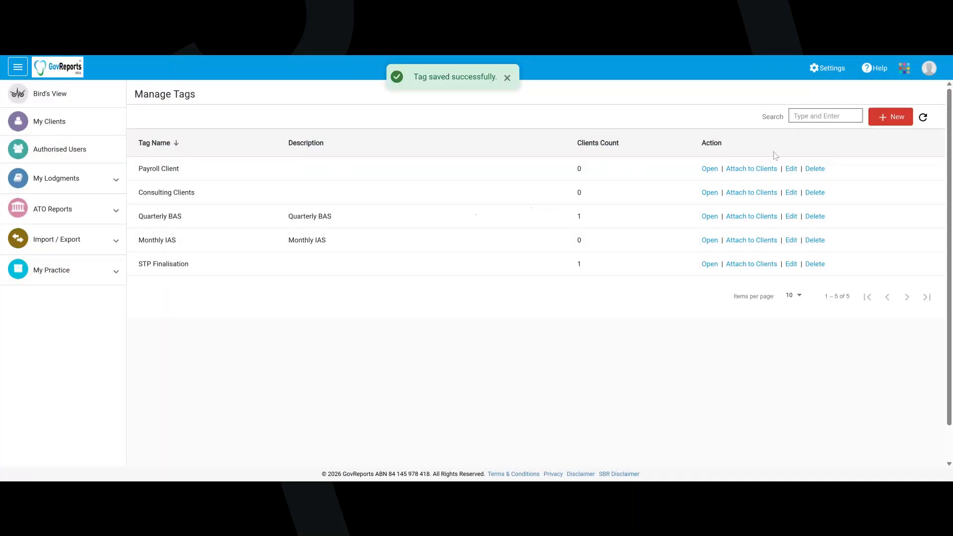
Attach the clients FIELD INTERNATIONAL and RASINA PTY LTD to the Payroll Client tag
click(751, 168)
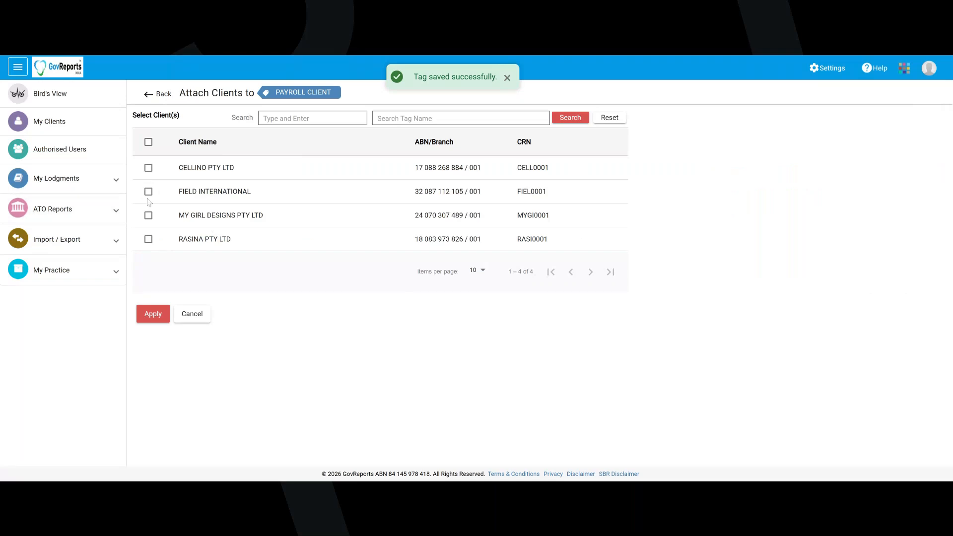
click(149, 193)
click(148, 239)
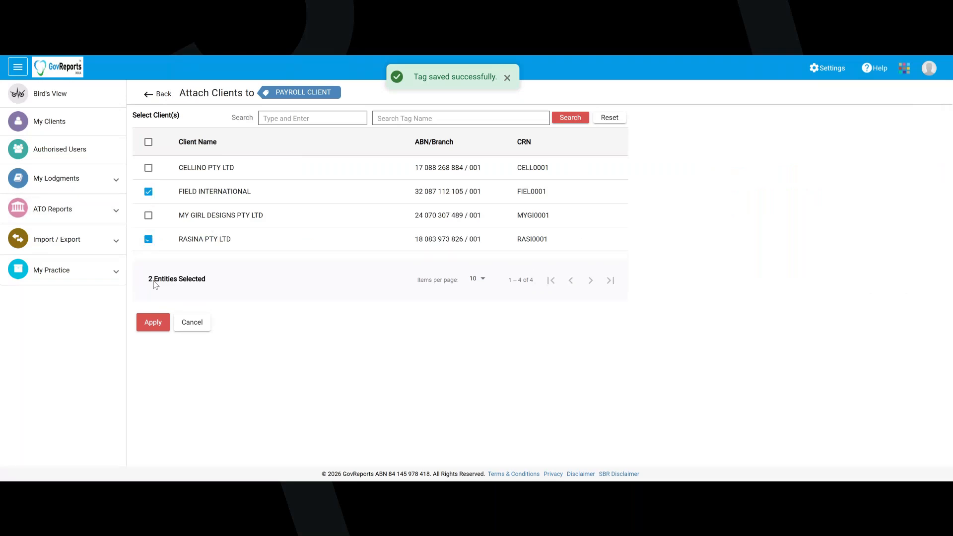
click(153, 323)
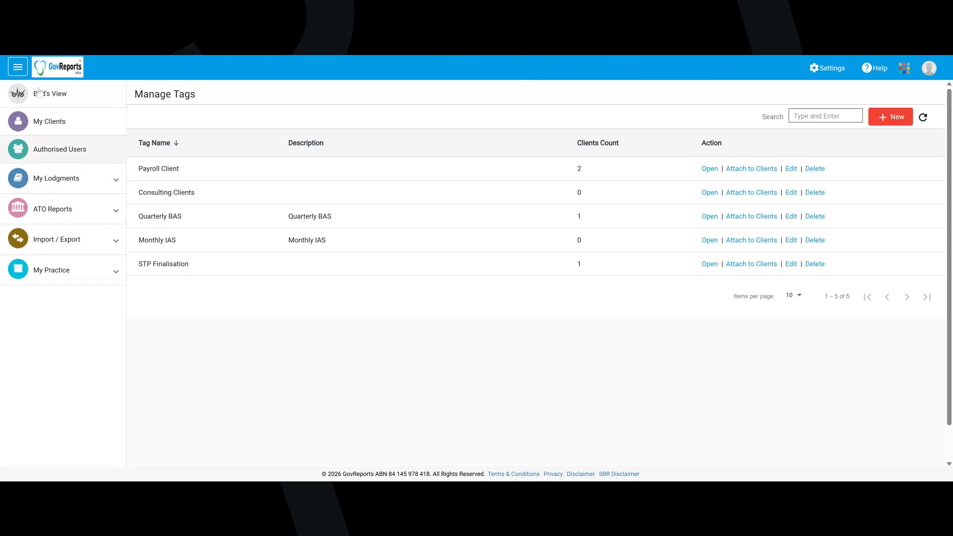
Open the My Clients list and look through the tags available for filtering clients, without applying a filter
click(19, 71)
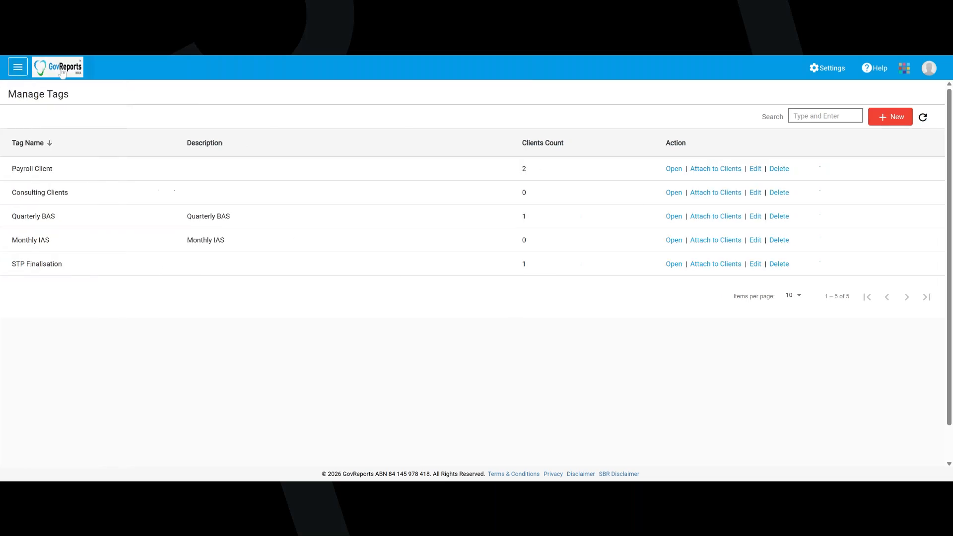
click(17, 71)
click(64, 72)
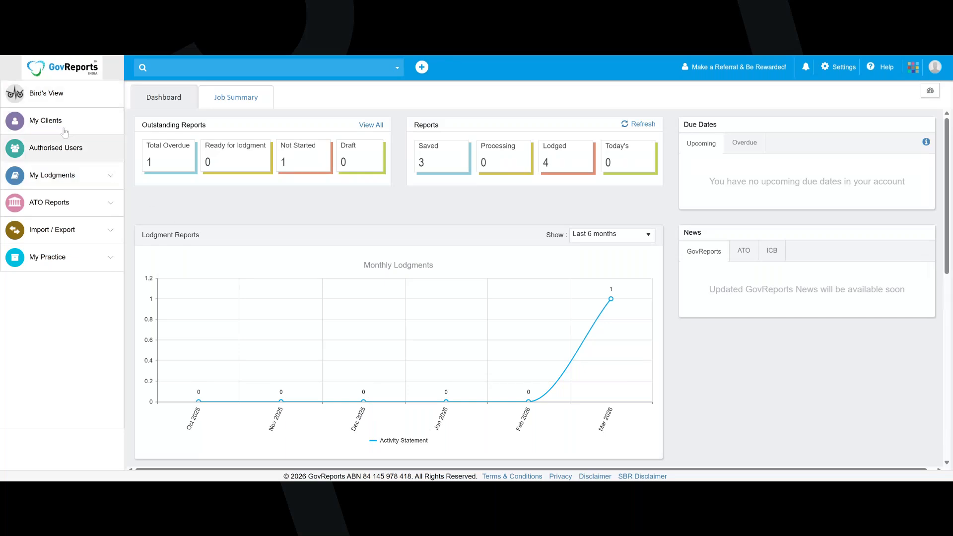
click(69, 122)
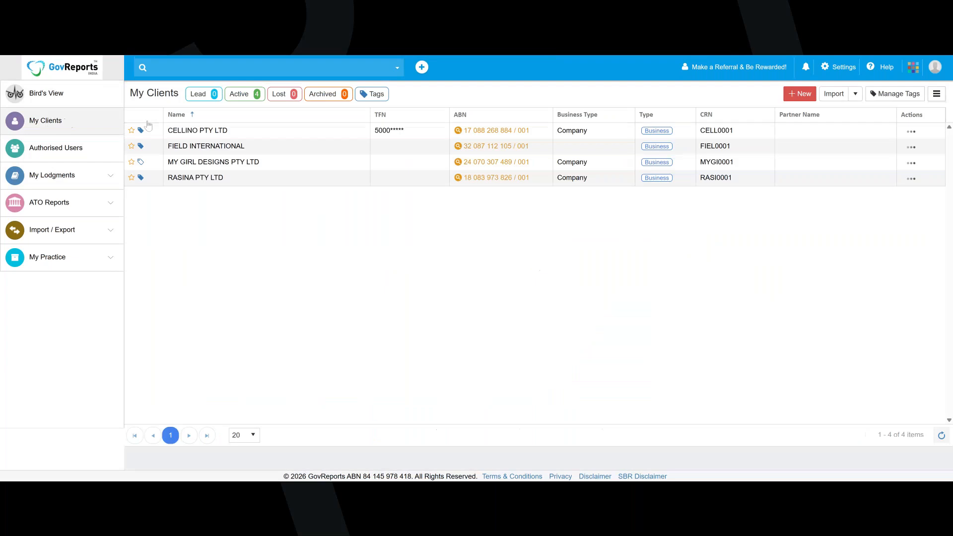
click(383, 99)
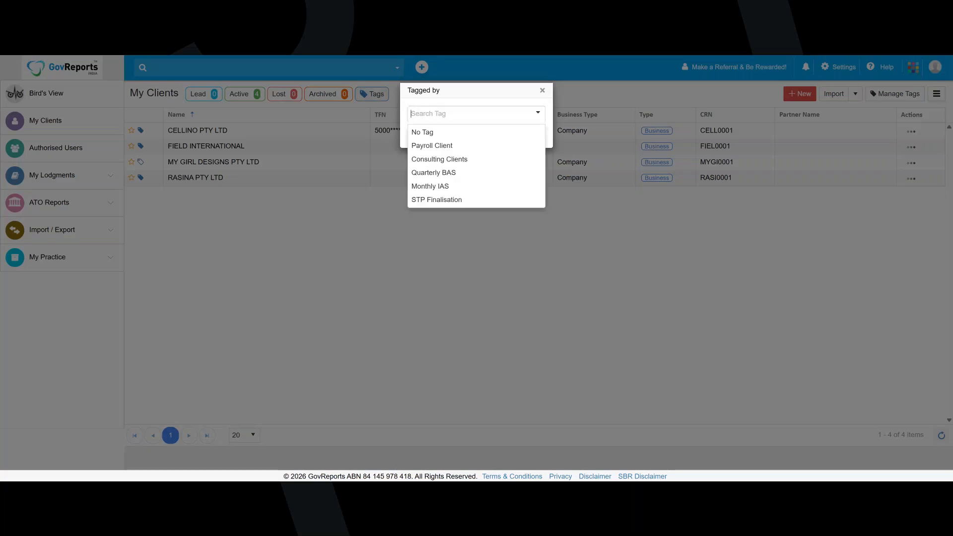
click(376, 188)
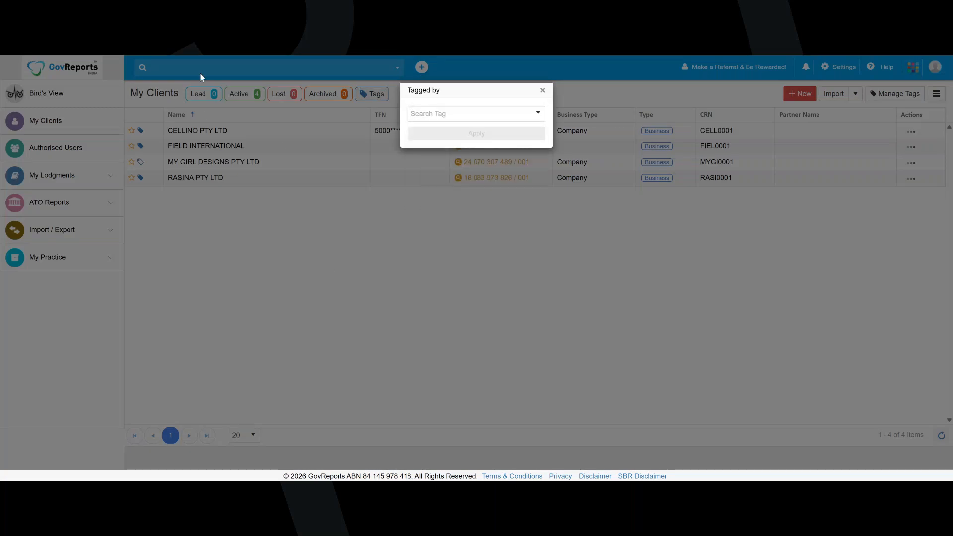
click(543, 89)
Examine the advanced client search criteria down to the Tag and Partner Name filters
click(397, 64)
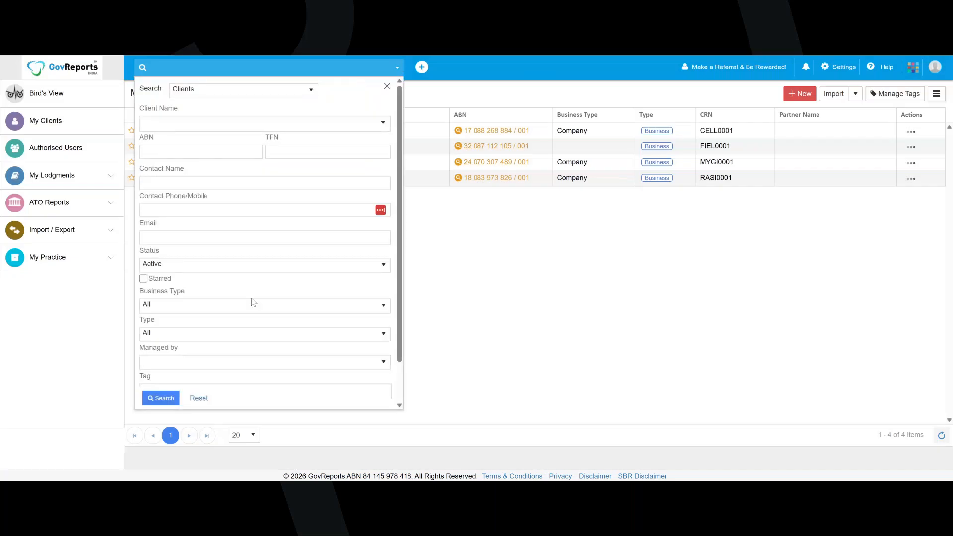
scroll(232, 325, down, 1)
click(184, 345)
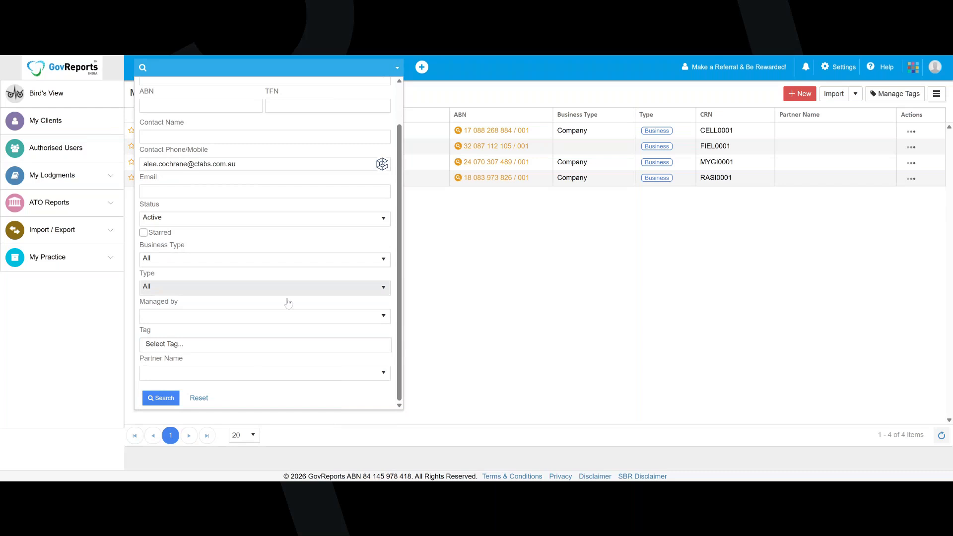
Return to the My Clients list and view the blank Add Client form, closing it without saving
click(85, 127)
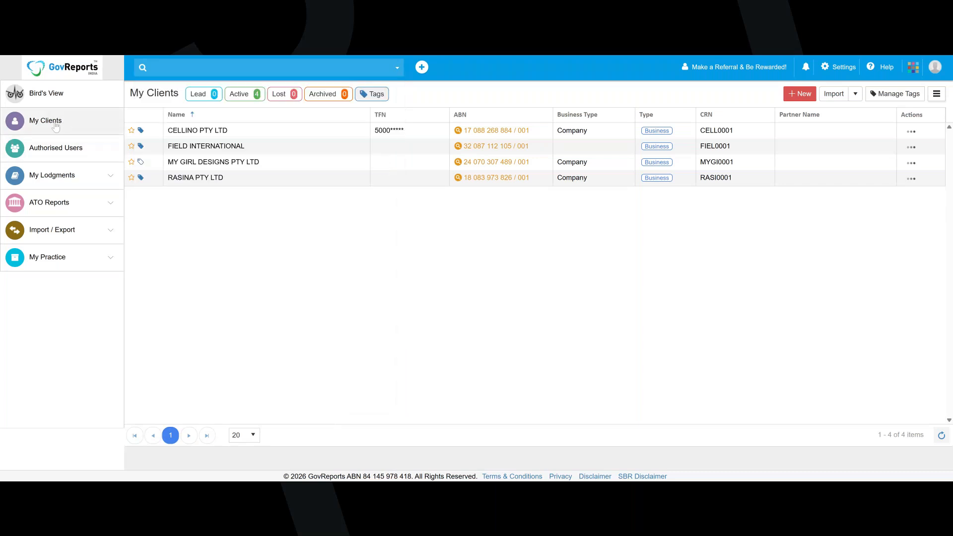
click(798, 93)
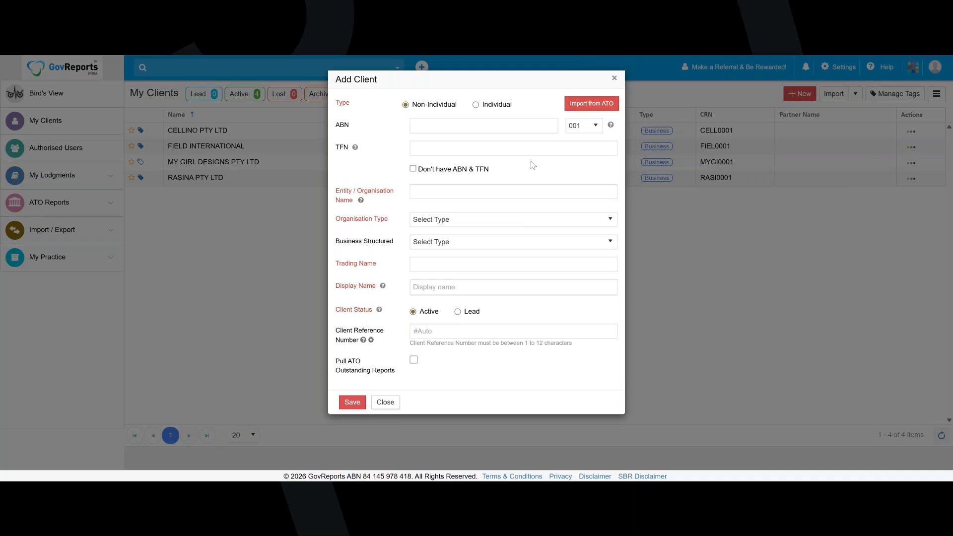
click(615, 79)
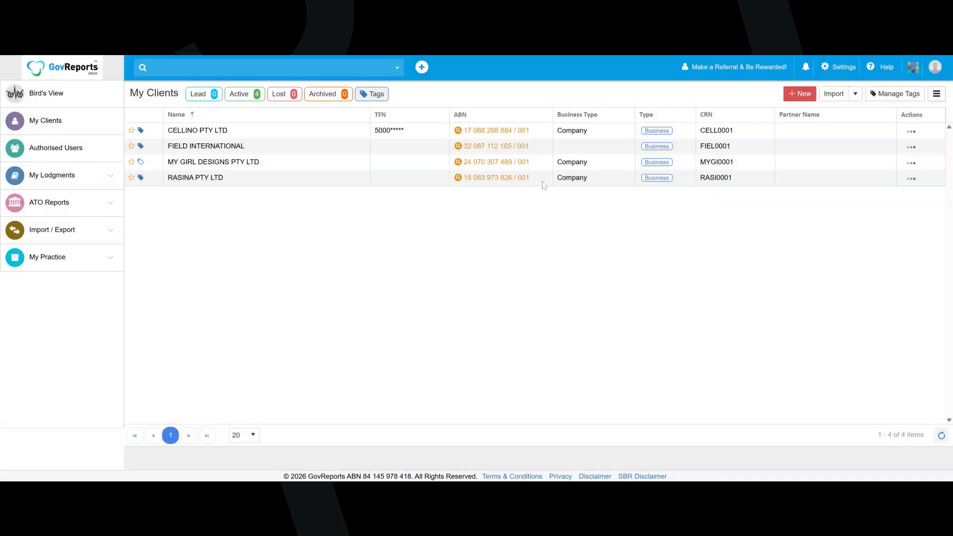
Open the client CELLINO PTY LTD and examine its ATO services, further client actions and passcode lock, without locking the client
click(201, 135)
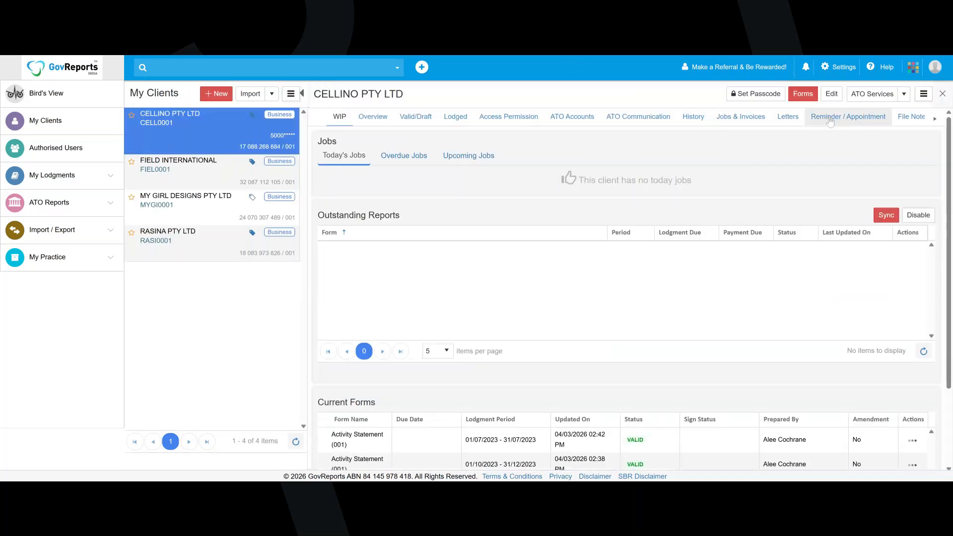
click(905, 94)
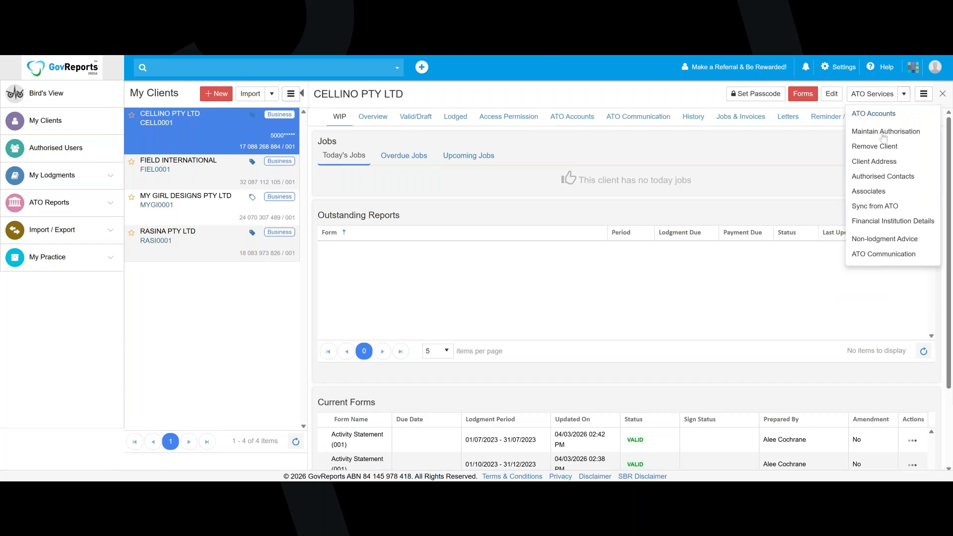
click(924, 94)
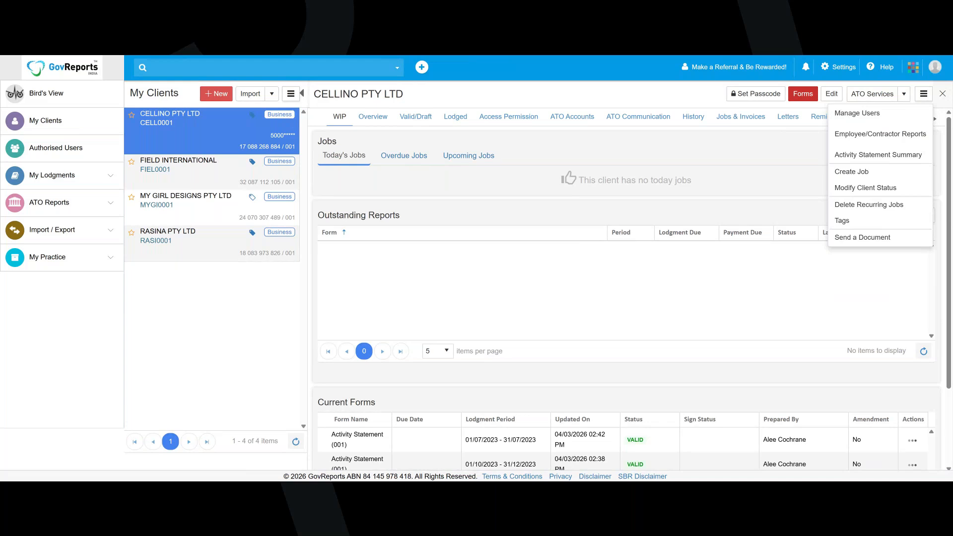
click(760, 96)
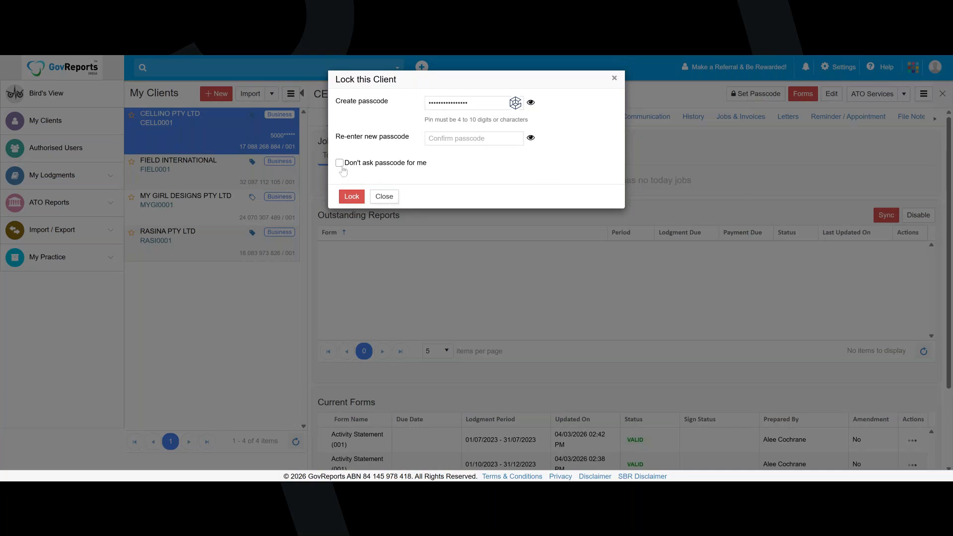
click(386, 197)
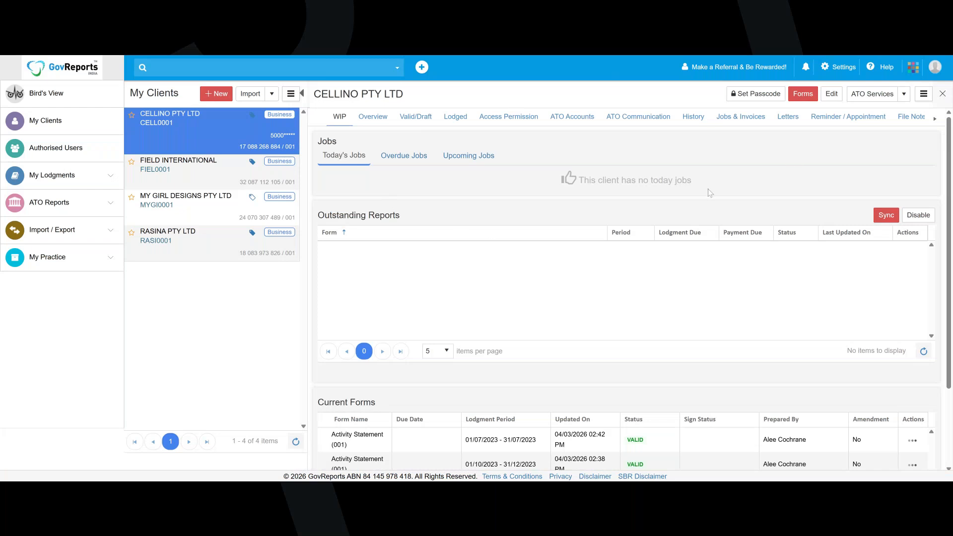
Open CELLINO PTY LTD's ATO accounts and request the payment reference number of the first Integrated Client Account
click(902, 94)
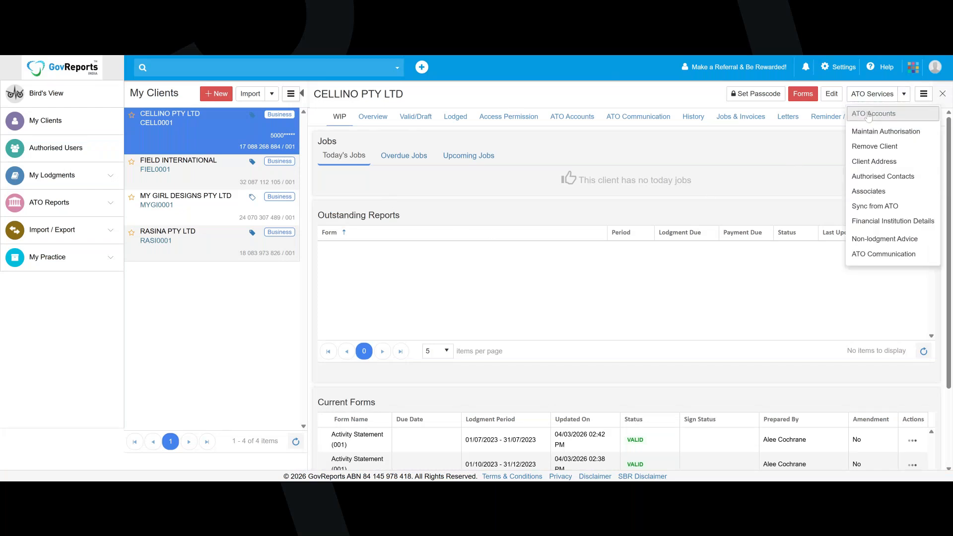
click(868, 117)
click(635, 171)
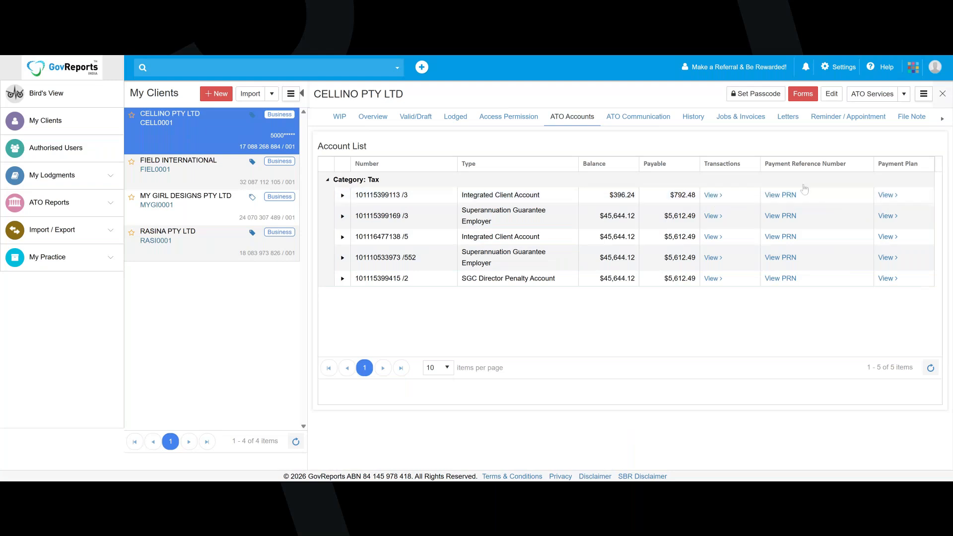
click(790, 195)
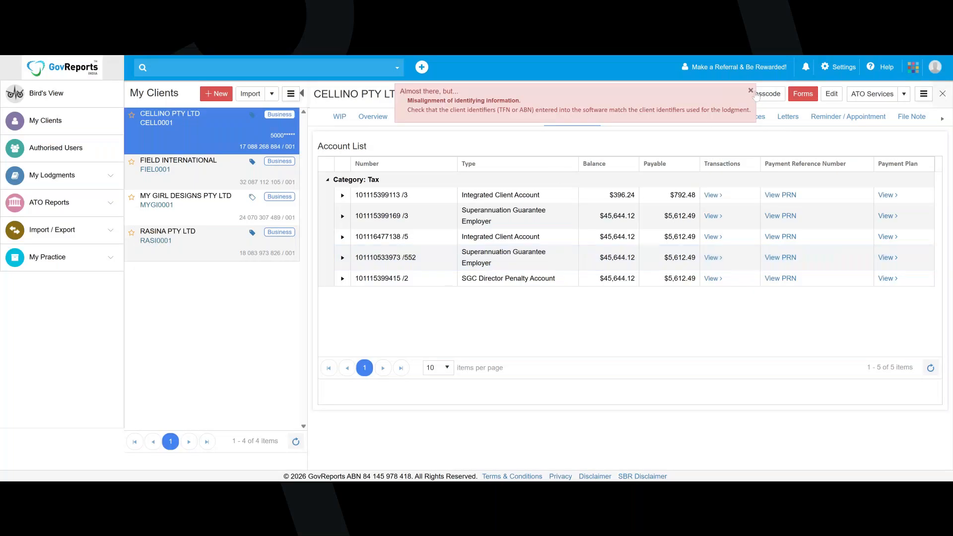
click(751, 91)
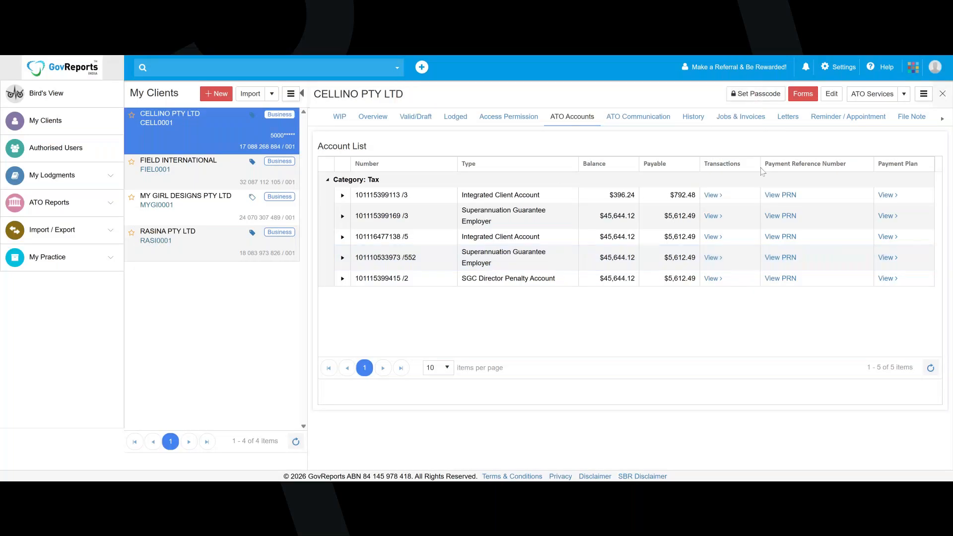
View the first Integrated Client Account's payment plans and the form for creating a plan, closing it without calculating one
click(886, 195)
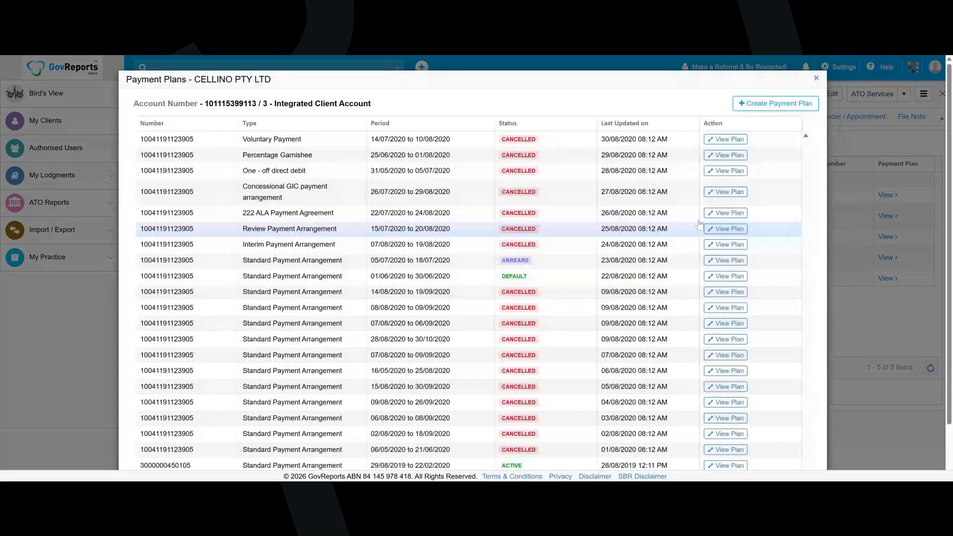
click(757, 109)
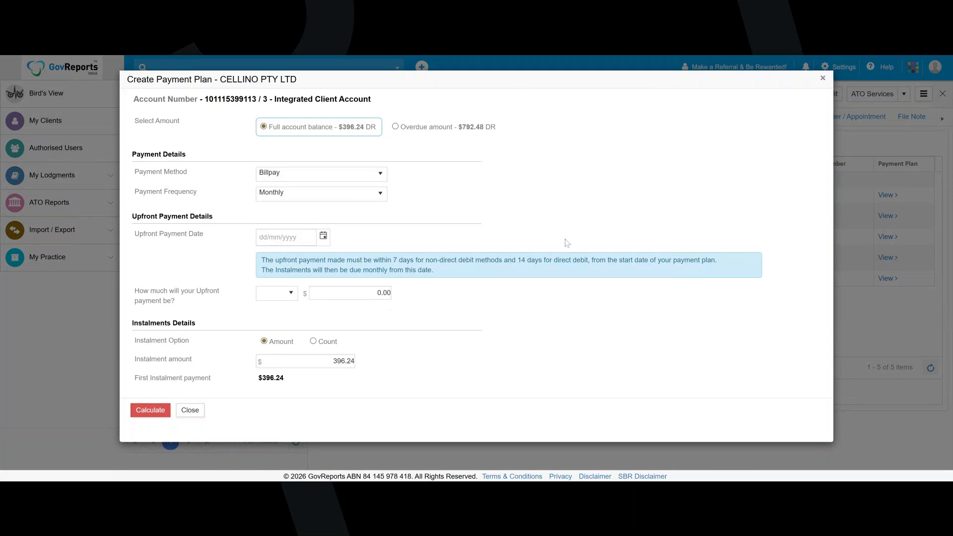
click(822, 79)
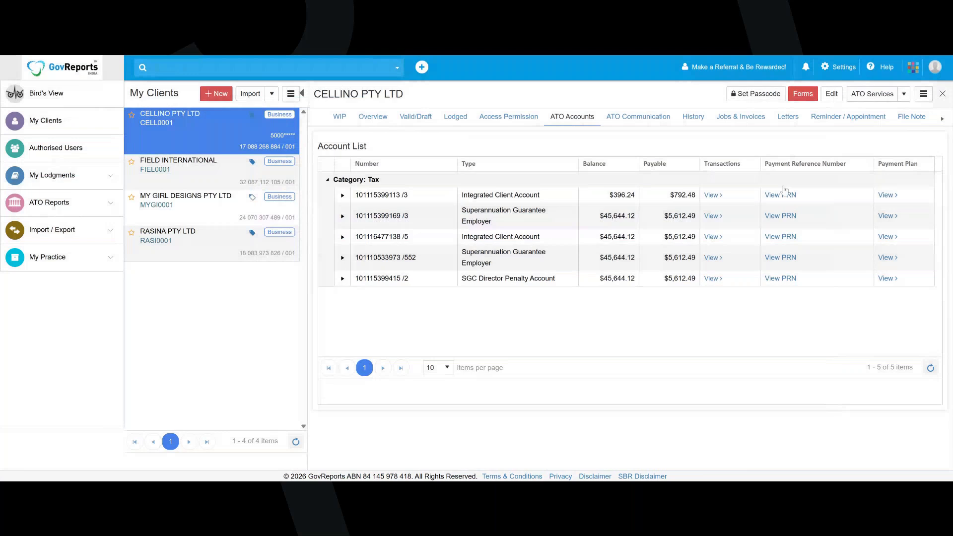
View CELLINO PTY LTD's ATO communication and the ATO Client Communication Records for all clients, including the selection options
click(649, 125)
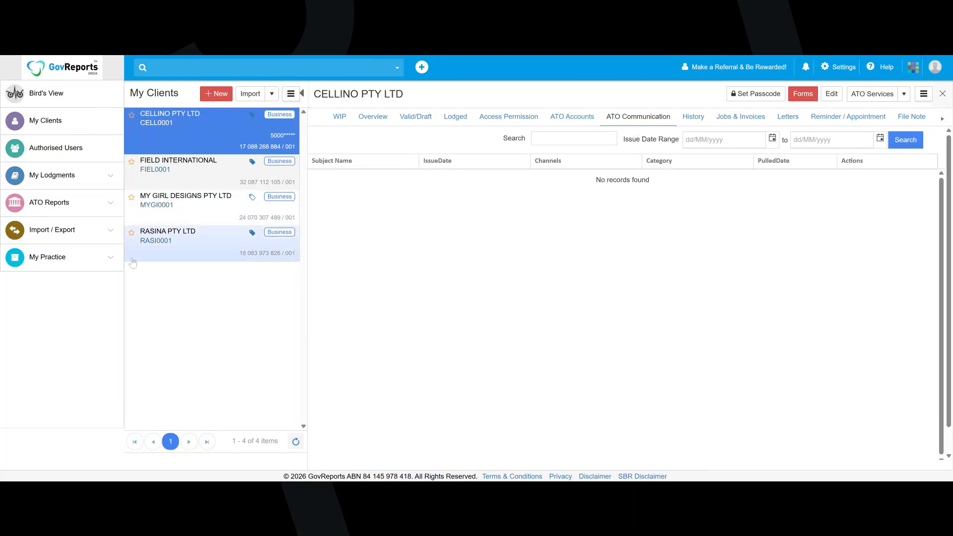
click(100, 211)
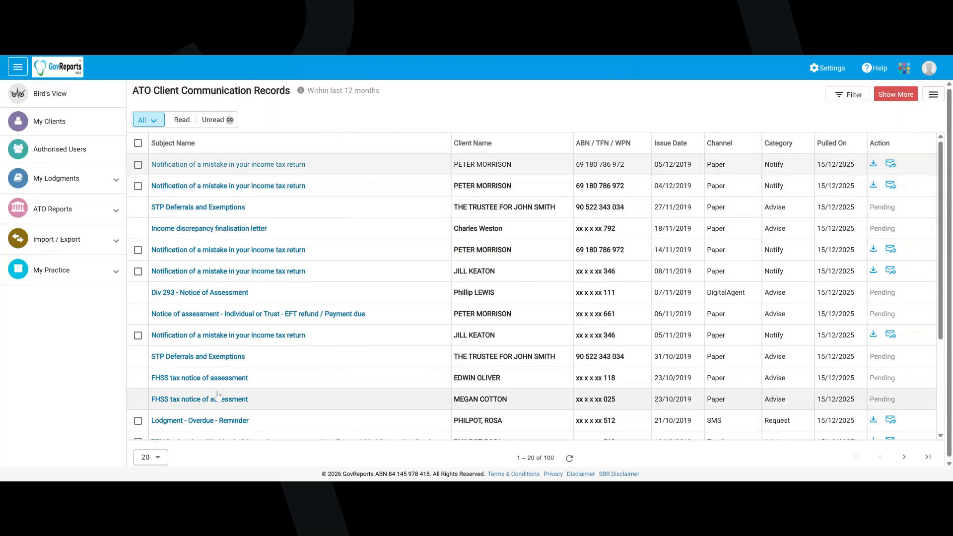
click(147, 120)
click(439, 102)
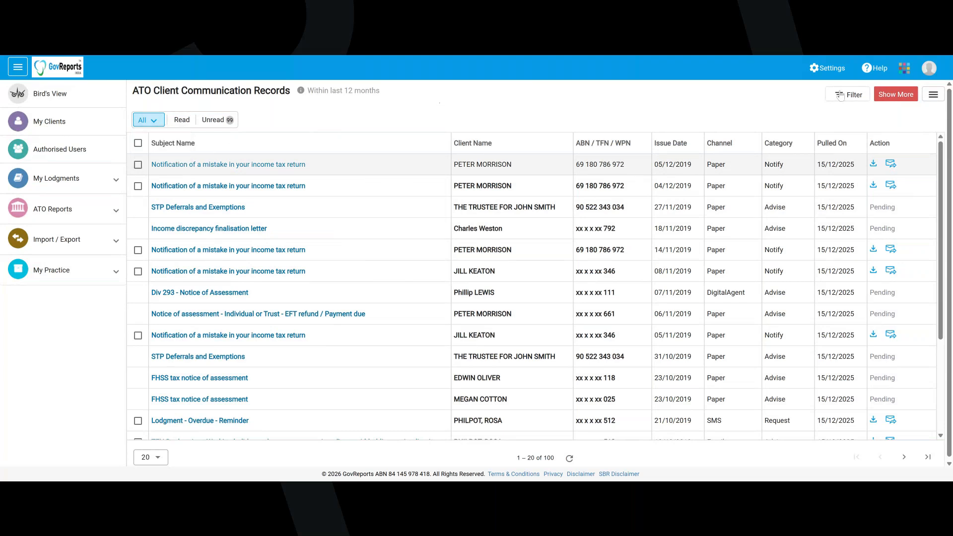
Show the filters of the ATO Client Communication Records and look through the Category options without choosing one
click(849, 95)
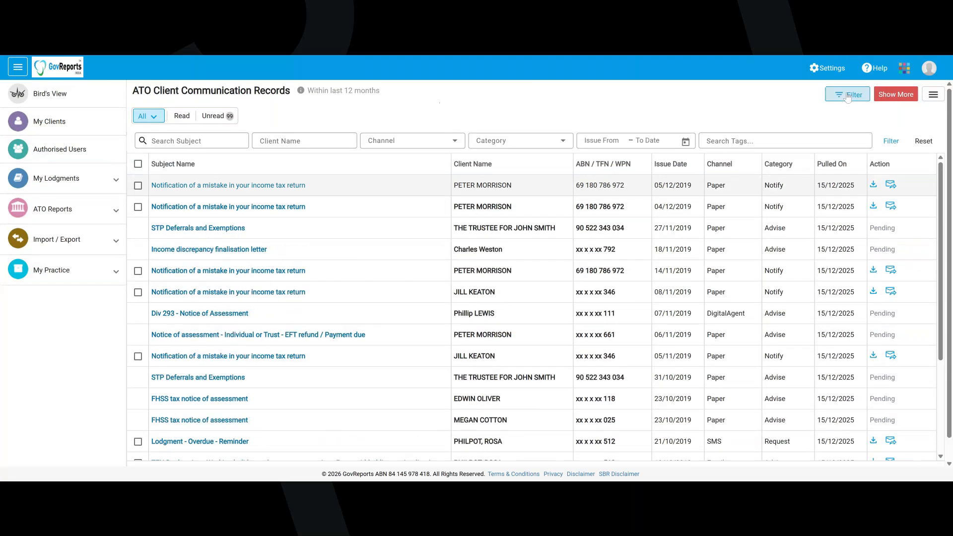
click(891, 142)
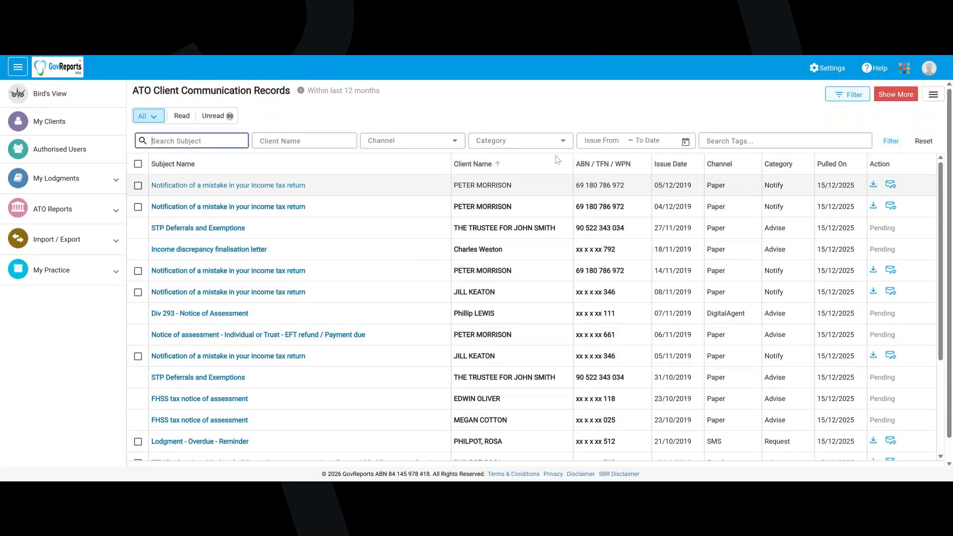
click(564, 139)
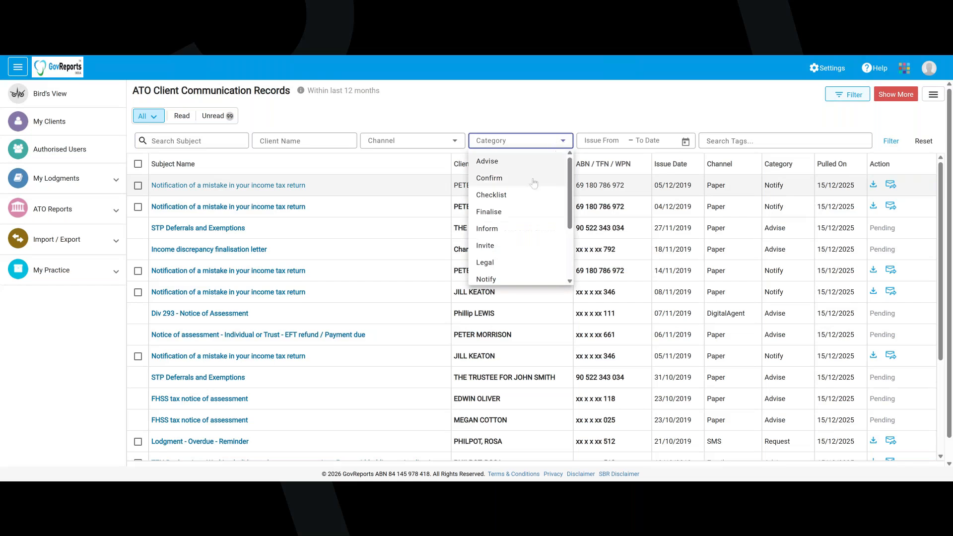
scroll(535, 180, down, 2)
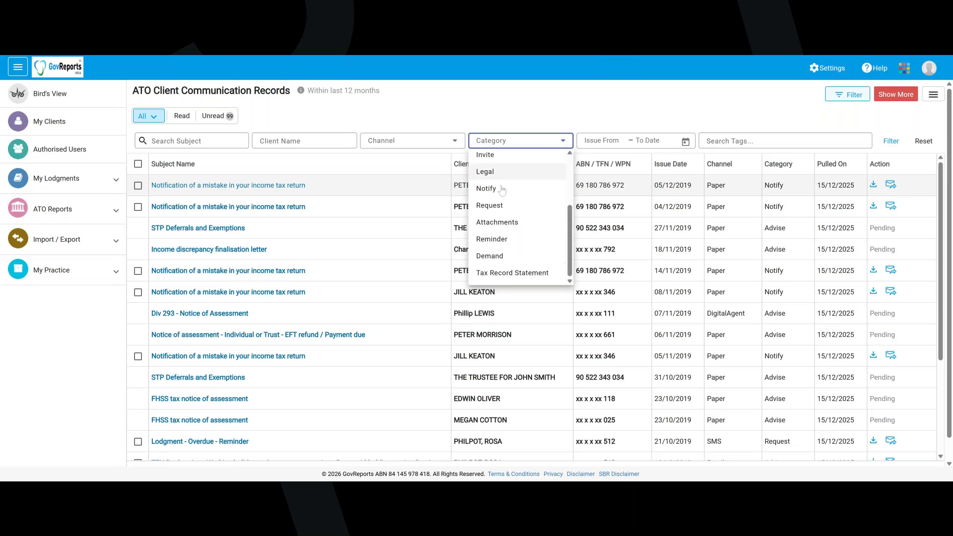
click(672, 109)
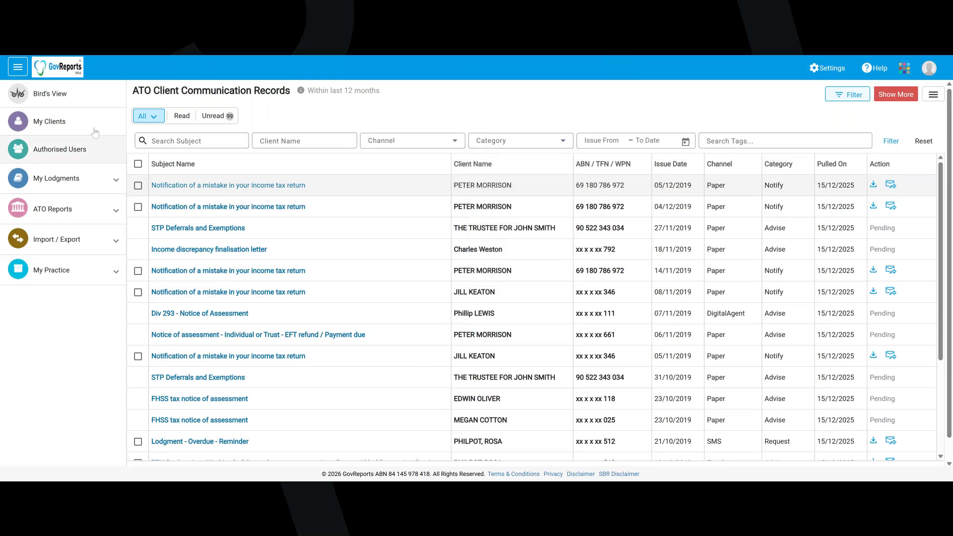
Reopen CELLINO PTY LTD from the client list and view its letters and its reminders and appointments
click(70, 75)
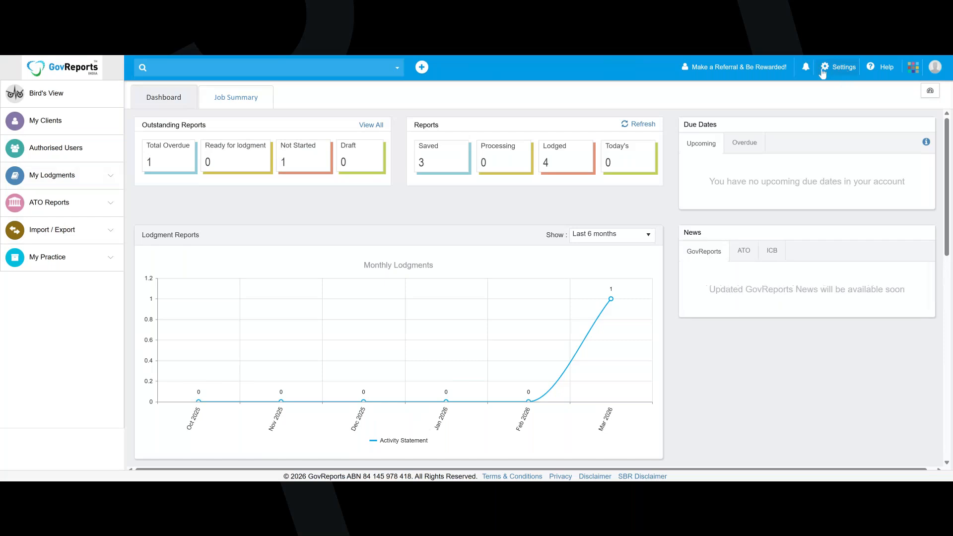
click(121, 128)
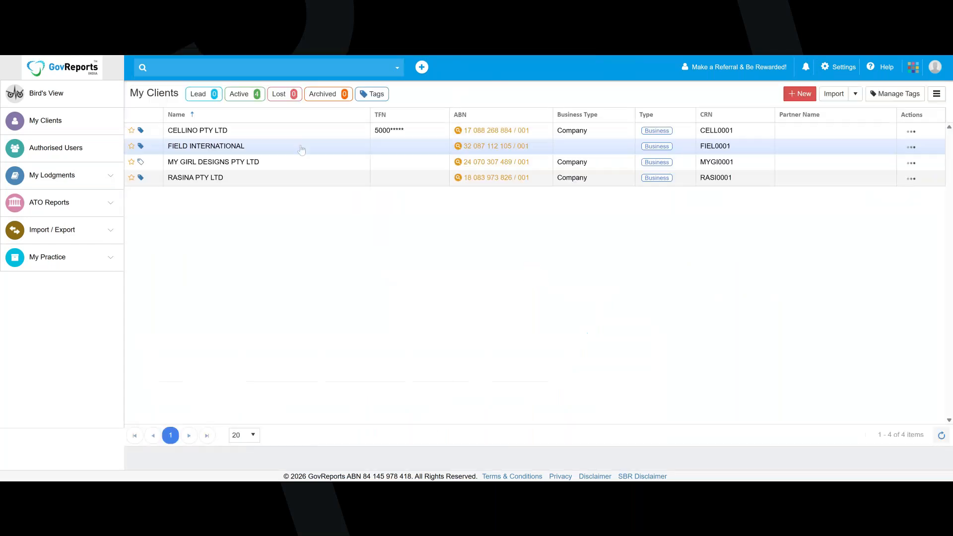
click(217, 131)
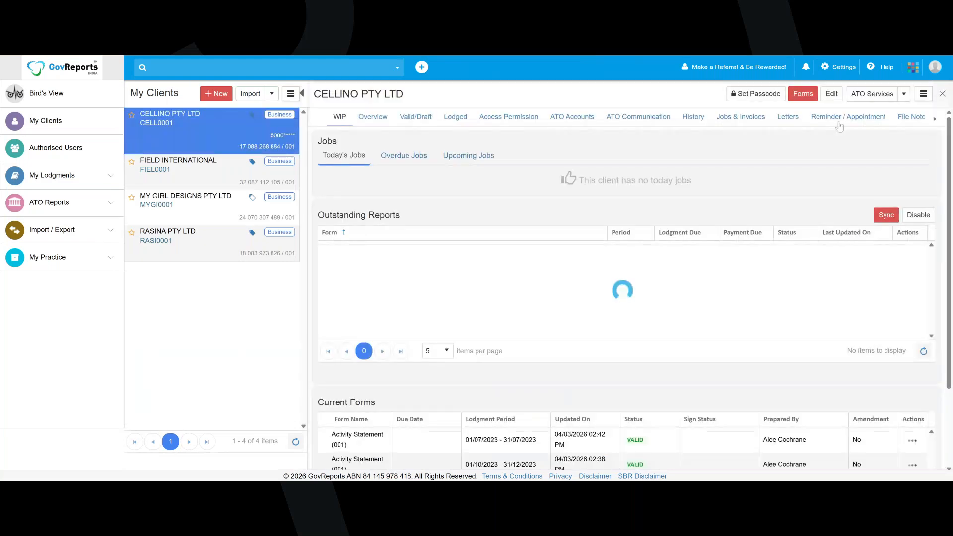
click(789, 124)
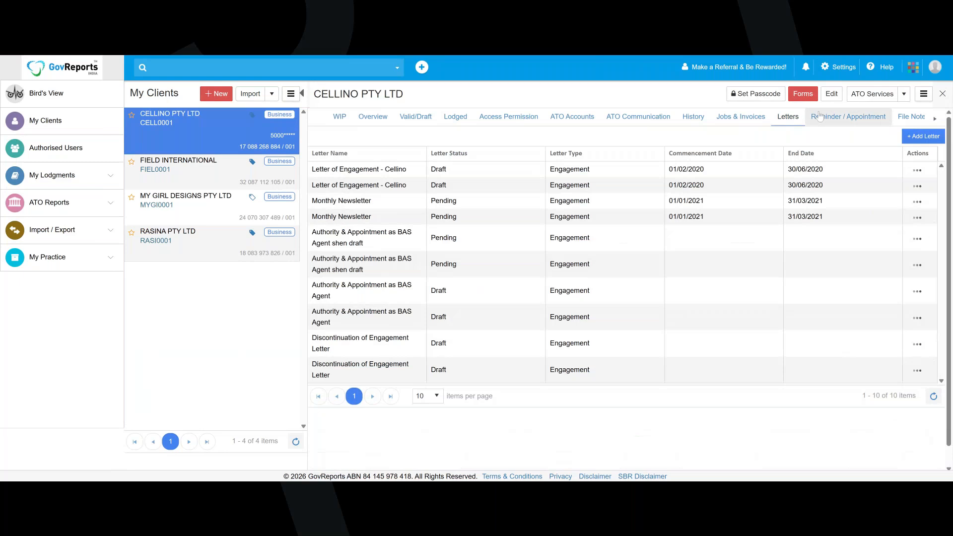
click(848, 117)
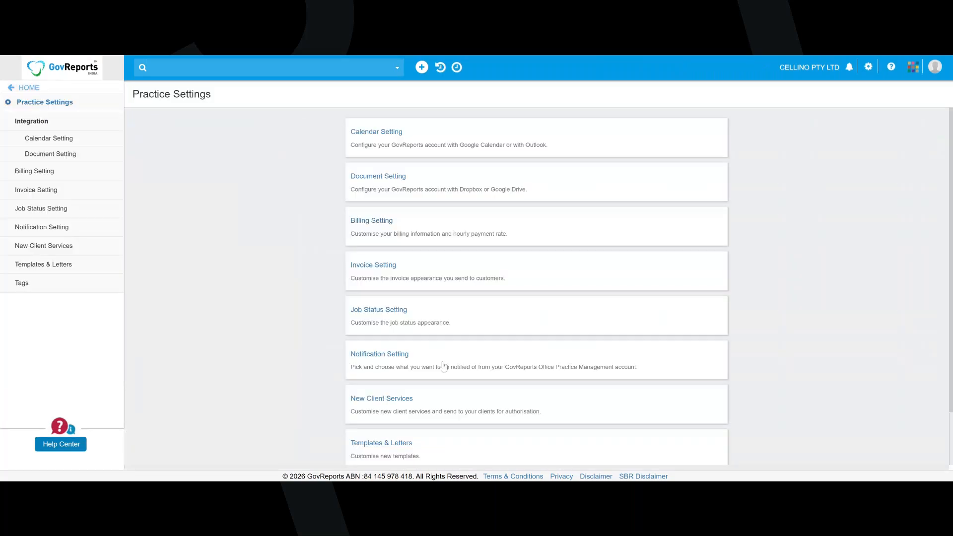
View the practice's letter templates and the areas available under My Practice
click(390, 447)
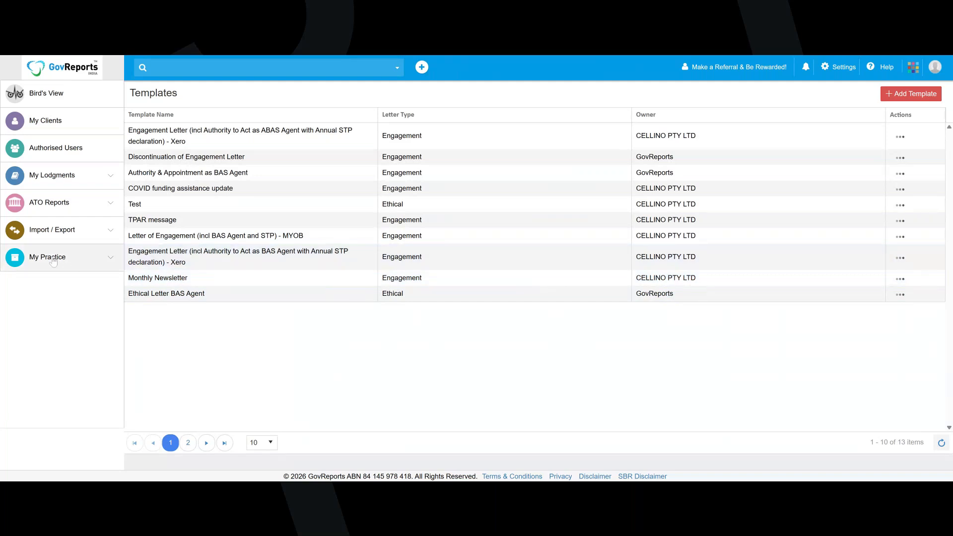
click(72, 261)
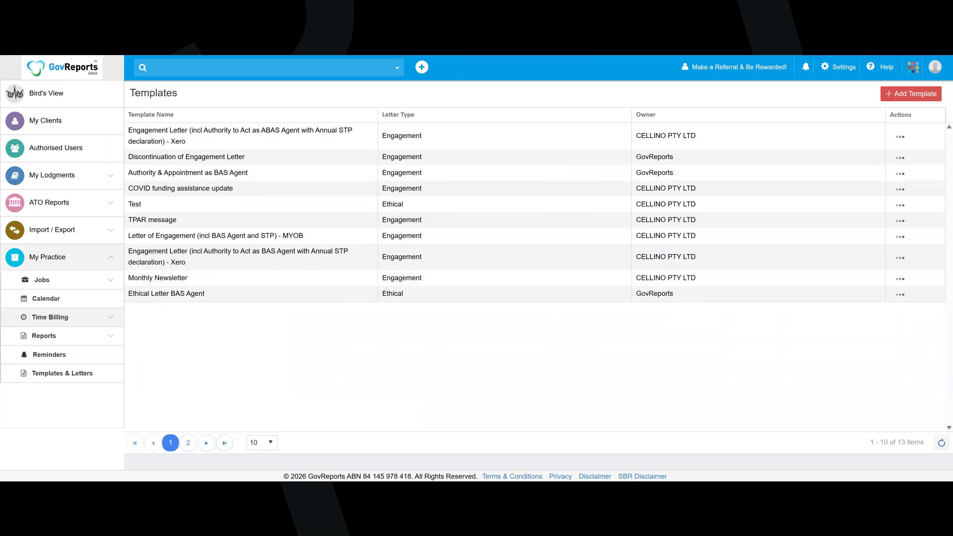
View the subscription page with its plan and additional user licenses, and the list of active authorised users
click(854, 69)
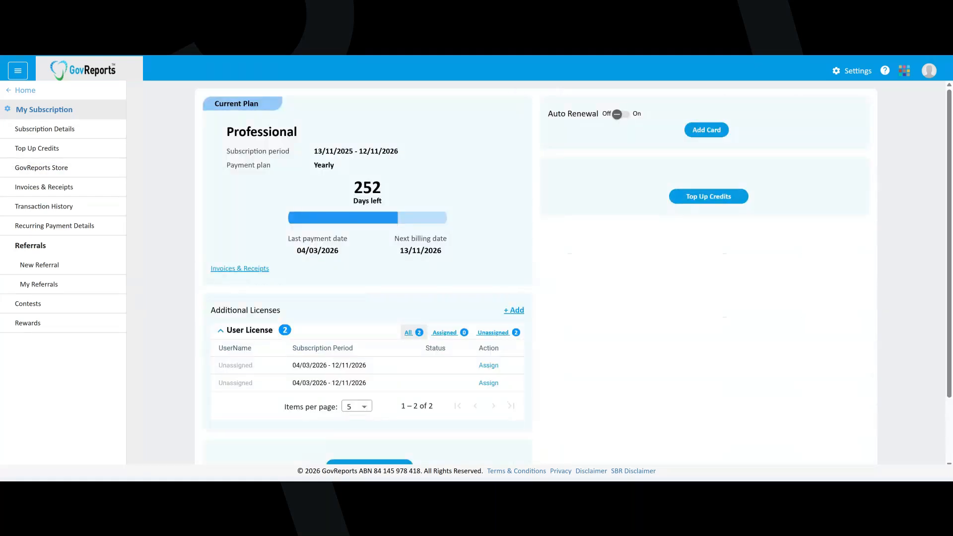
scroll(290, 209, down, 3)
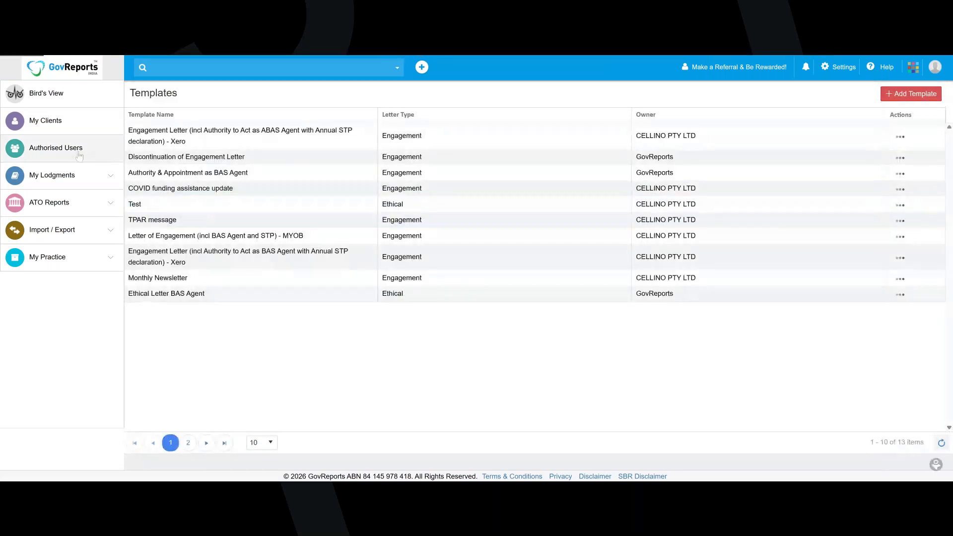
click(51, 153)
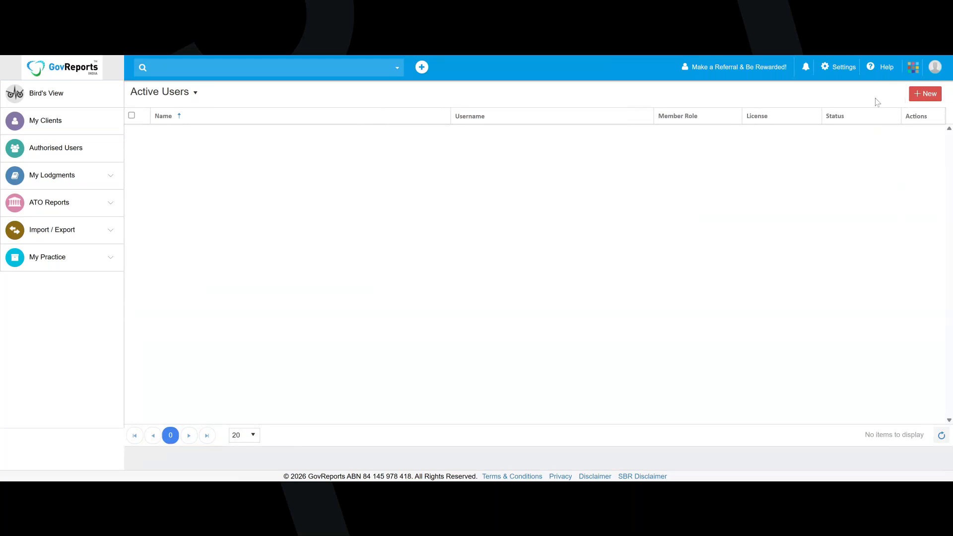
View the practice's Billing Setting and Invoice Setting without changing them
click(847, 68)
click(844, 112)
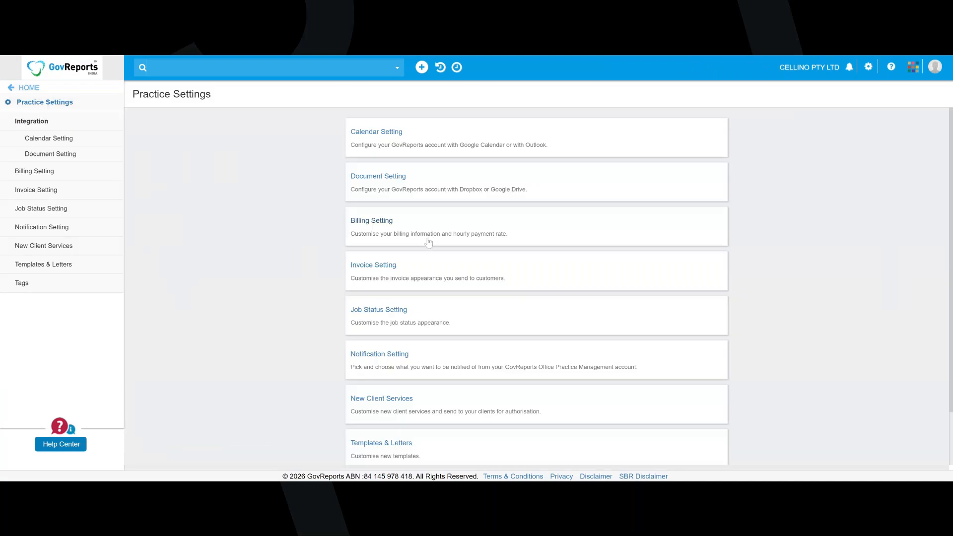
click(429, 242)
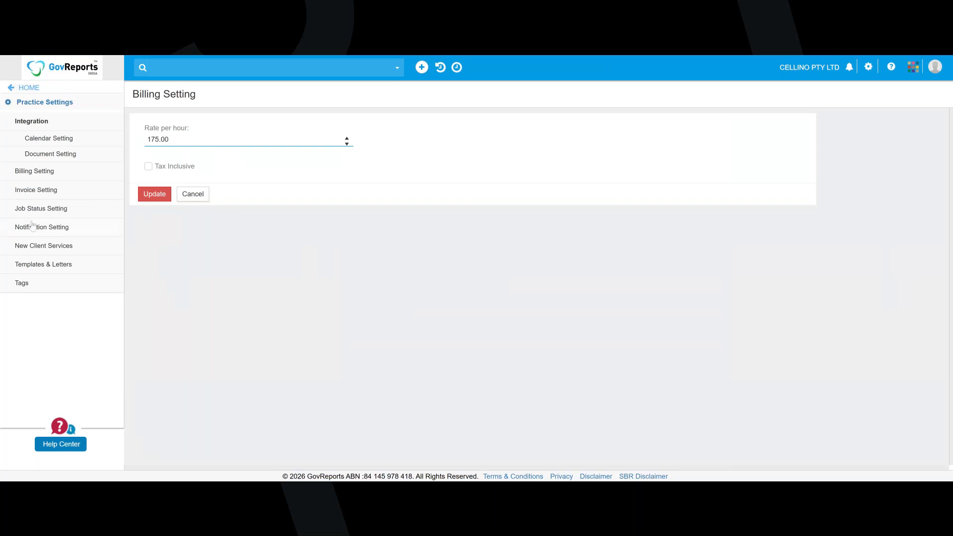
click(44, 196)
click(48, 211)
click(44, 194)
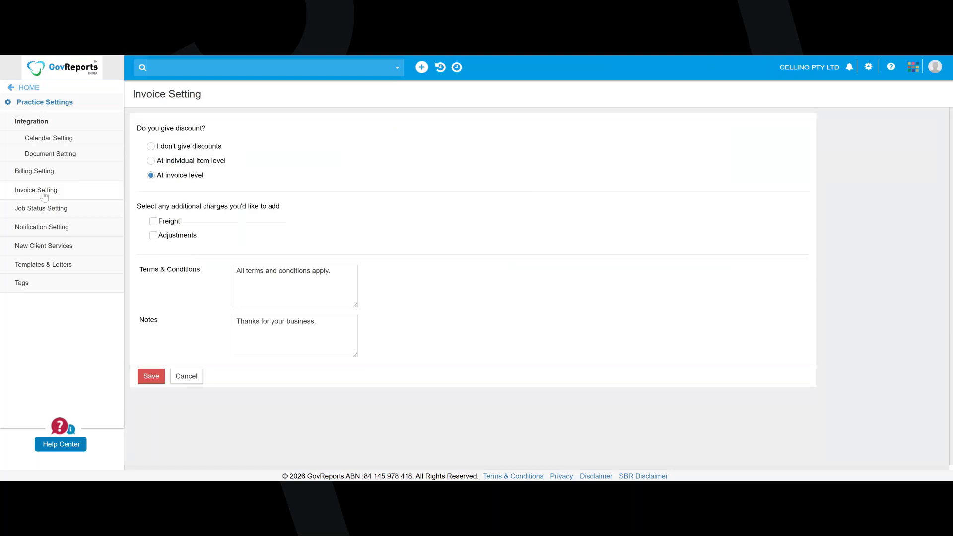
Open CELLINO PTY LTD from the client list and view its editable client details, closing them without saving
click(30, 89)
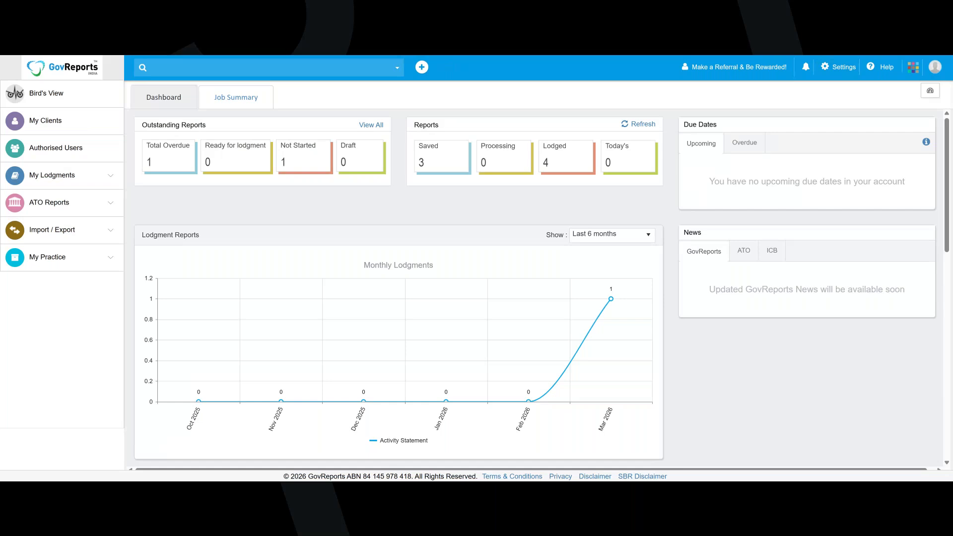
click(59, 130)
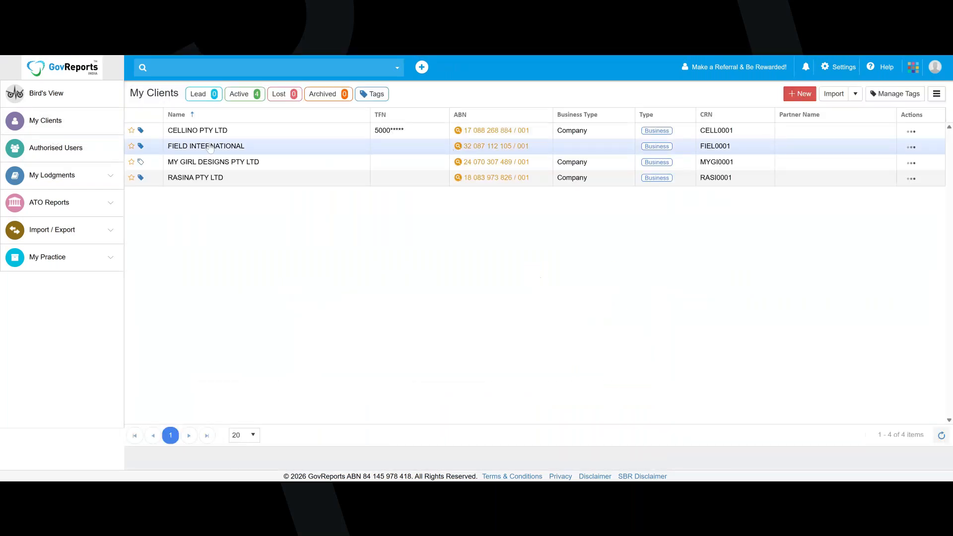
click(212, 133)
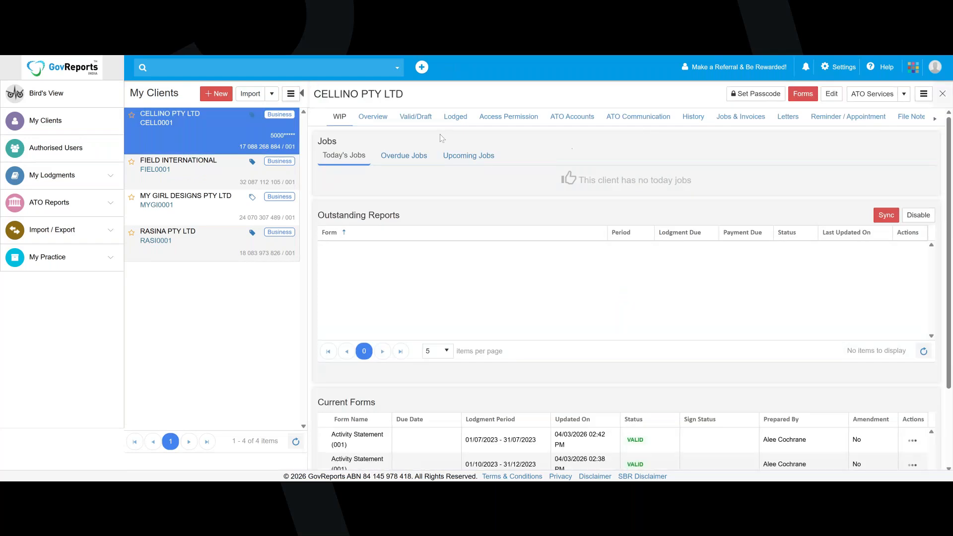
click(832, 94)
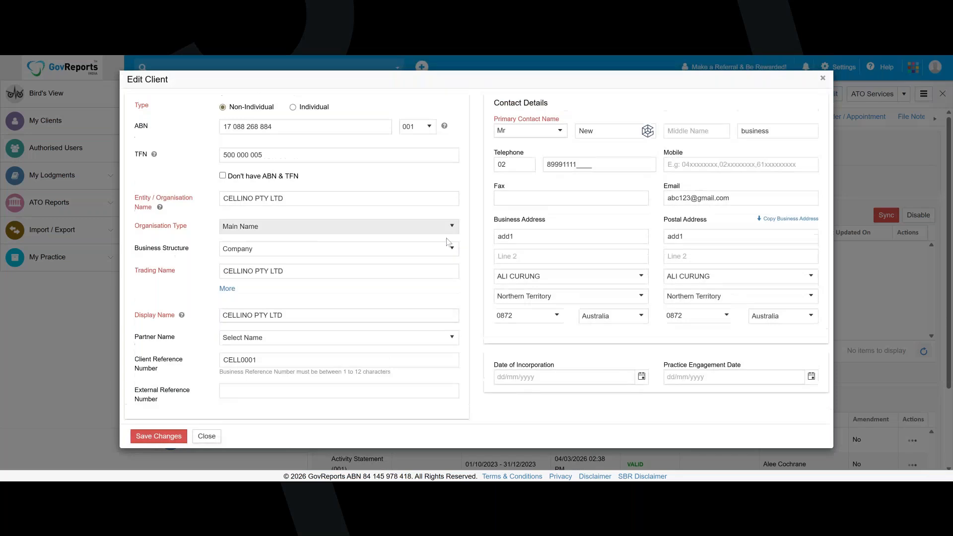
click(825, 79)
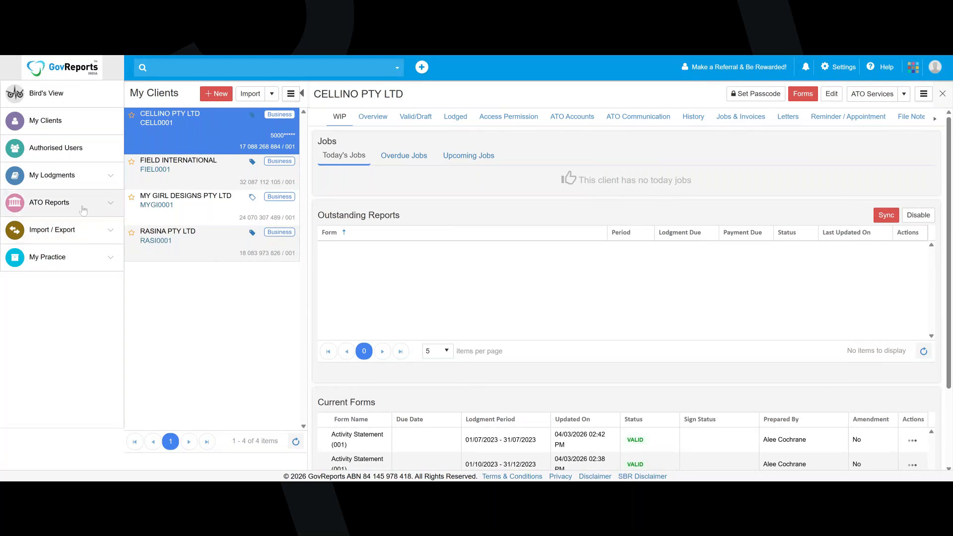
View the Lodgment History of all clients and look through its search filters without running a search
click(91, 185)
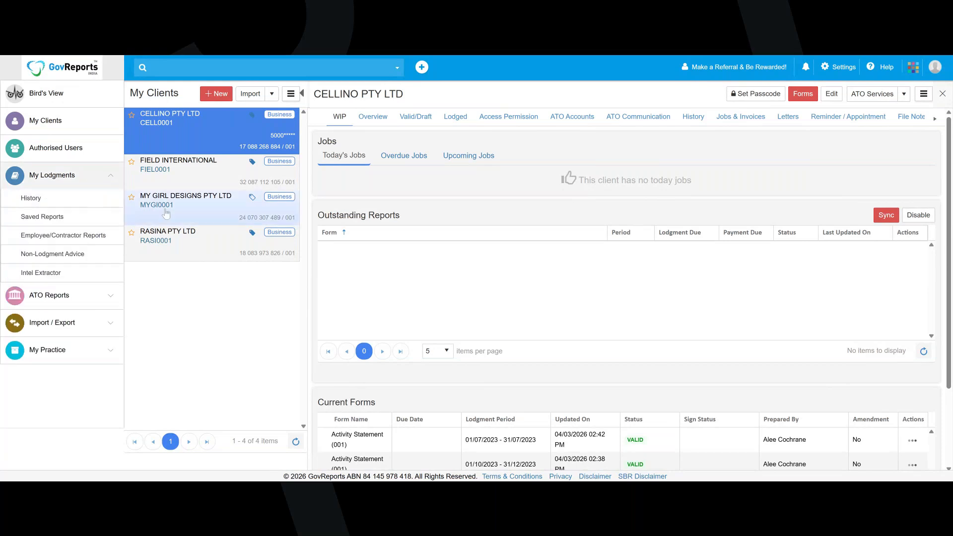
click(46, 206)
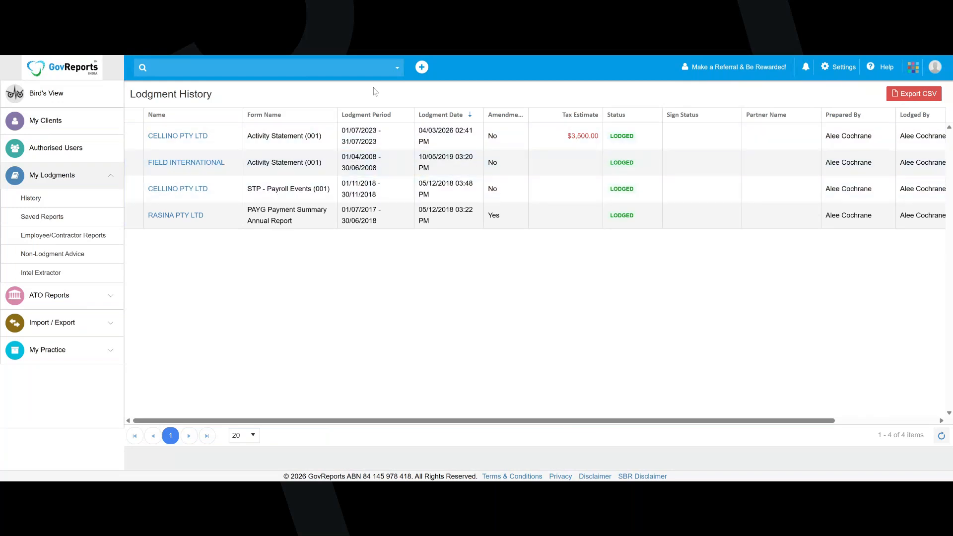
click(397, 70)
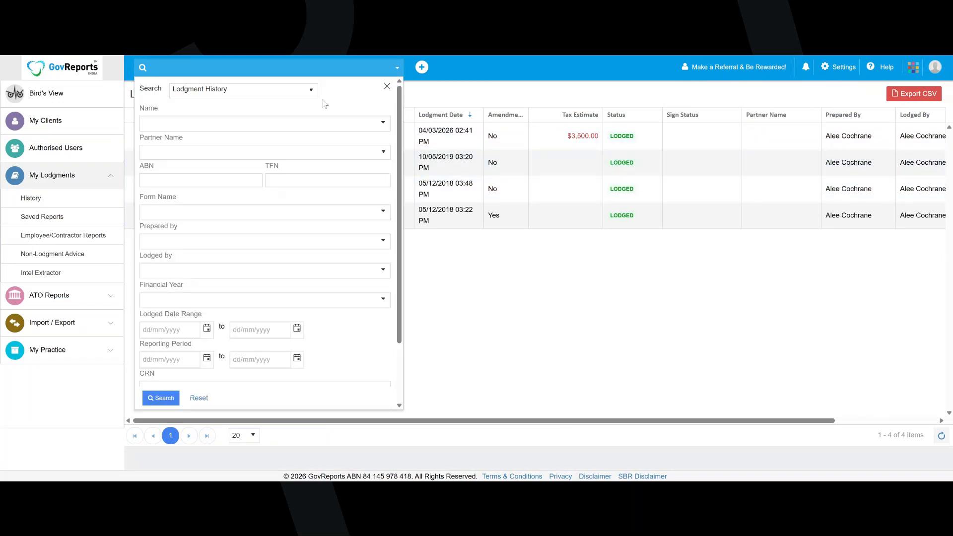
scroll(264, 235, down, 1)
scroll(264, 235, down, 2)
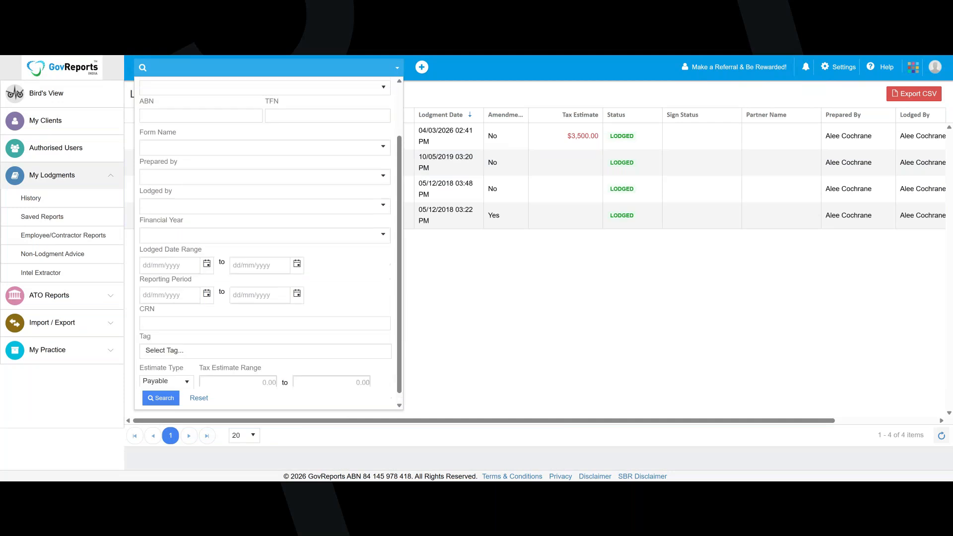
scroll(265, 236, up, 3)
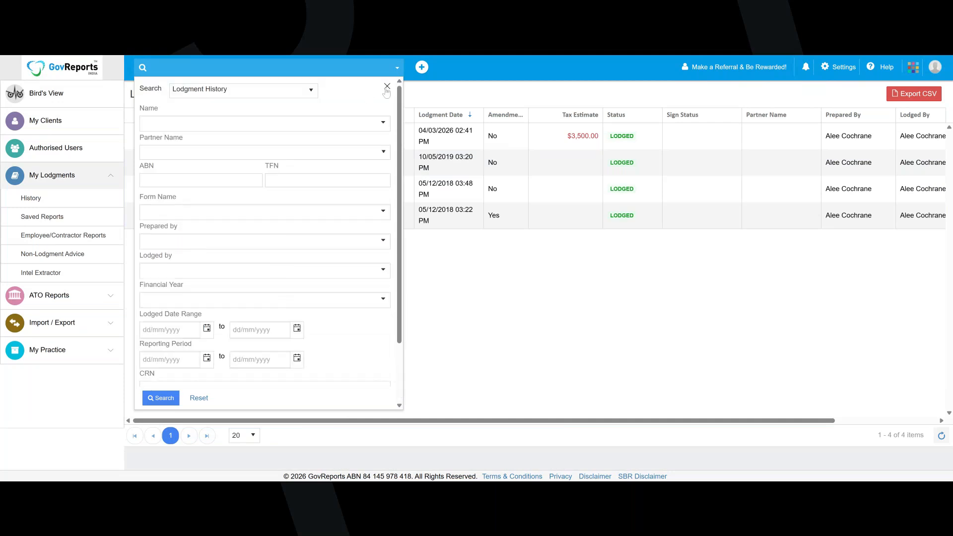
click(387, 86)
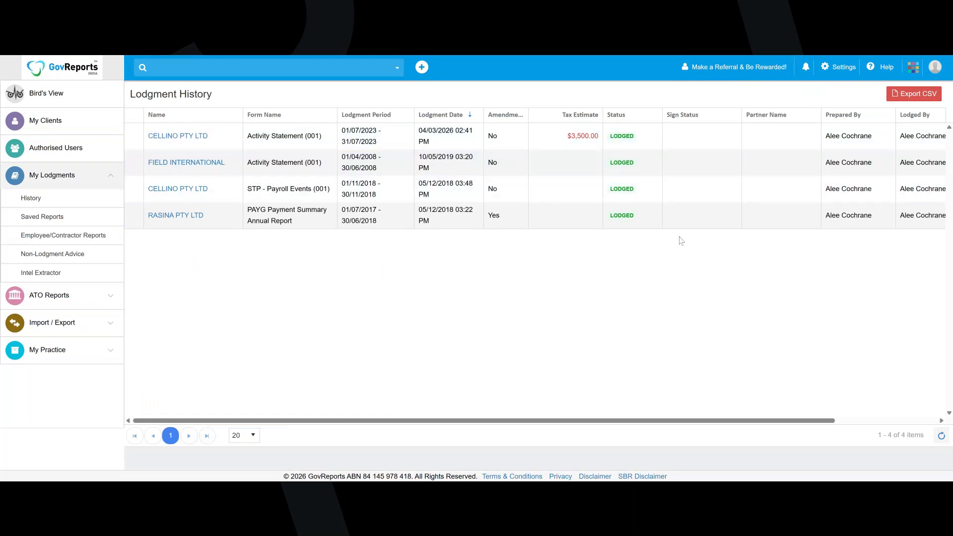
In Saved Reports, set the sign status of CELLINO PTY LTD's July 2023 Activity Statement to SIGNED PAPER COPY
click(64, 223)
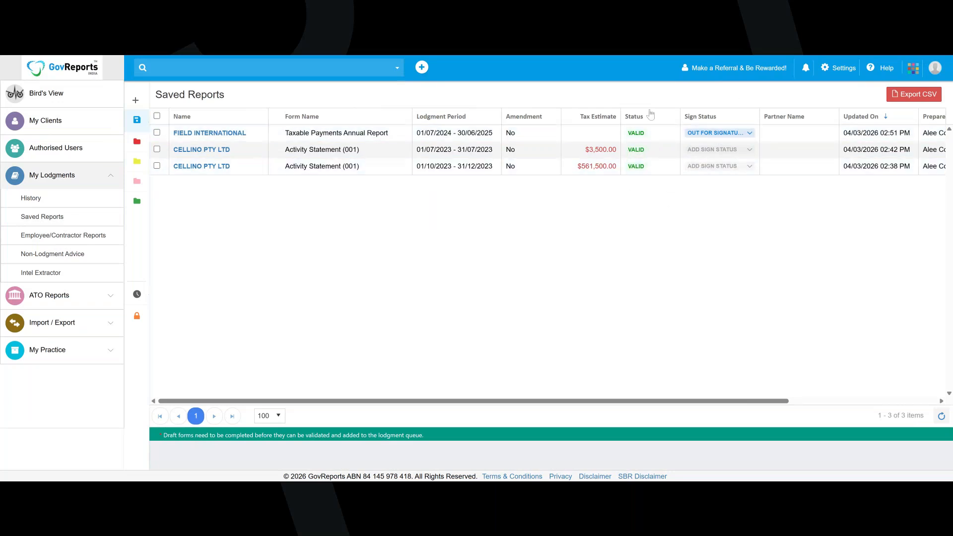
click(750, 134)
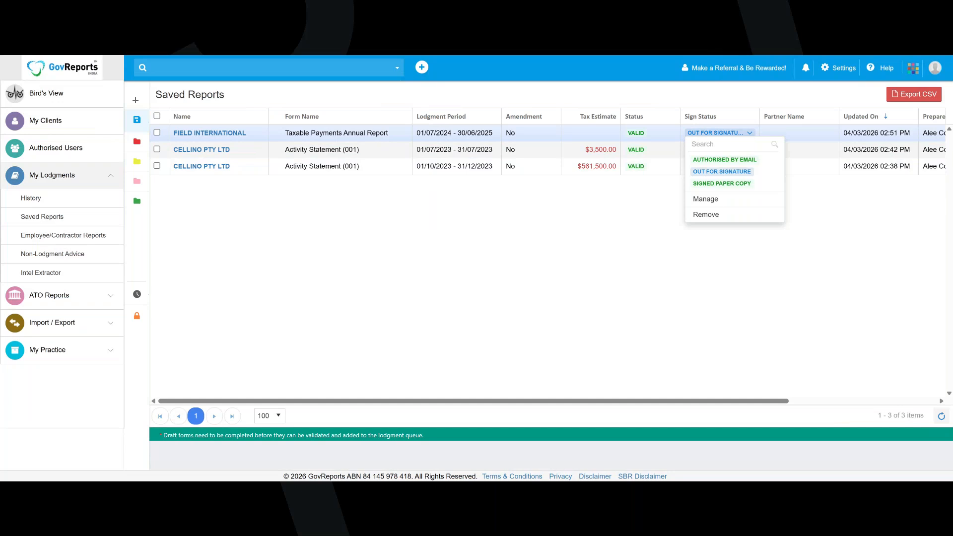
click(662, 216)
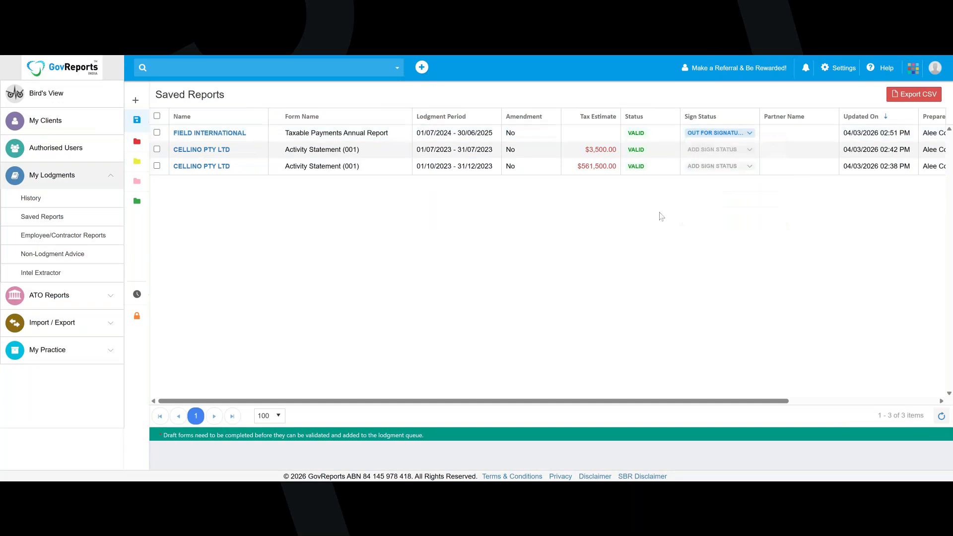
click(750, 150)
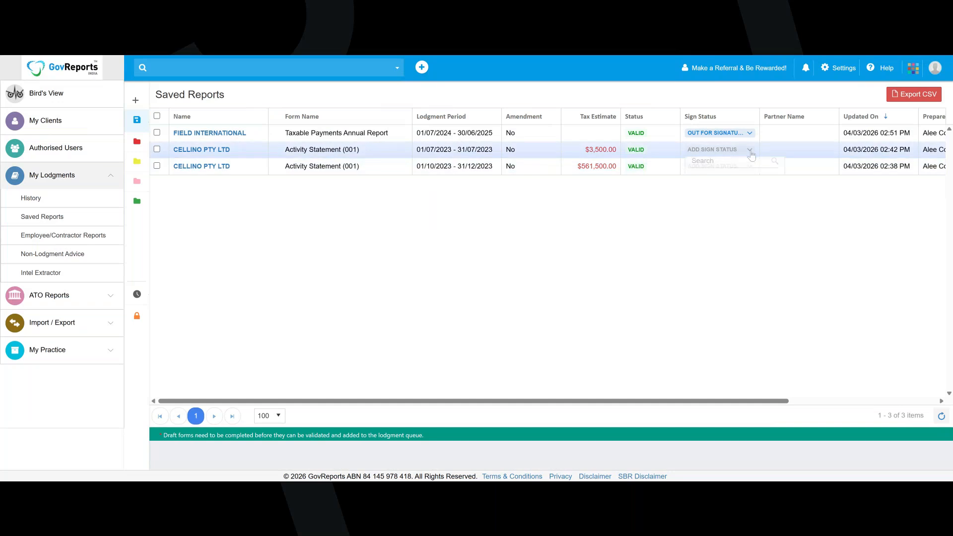
click(735, 202)
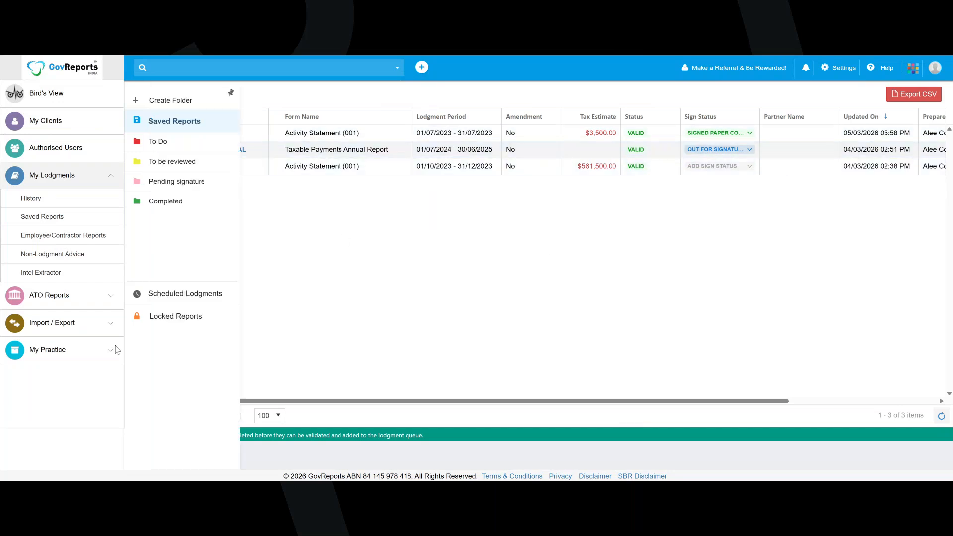
View CELLINO PTY LTD's BAS payment options for credit card, Bpay, cheque and direct credit
click(86, 297)
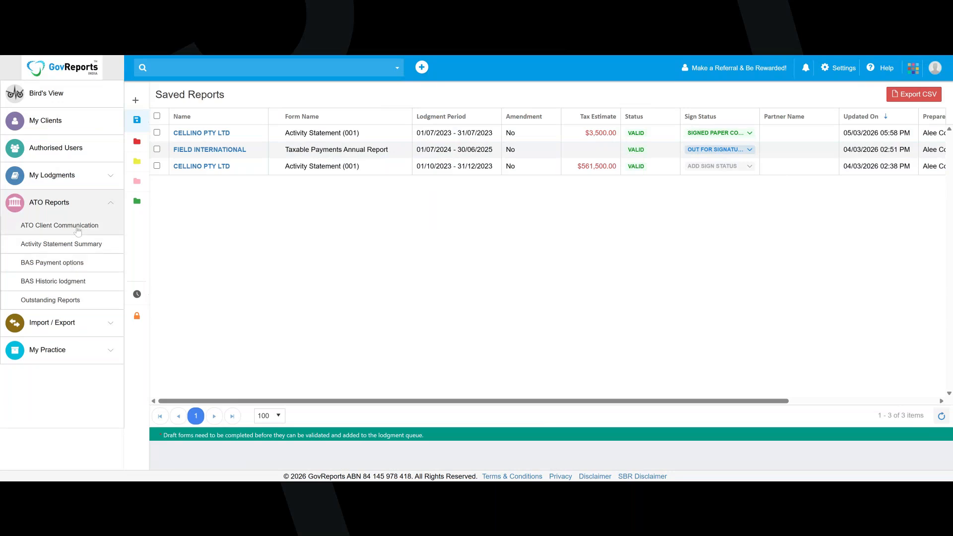
click(72, 271)
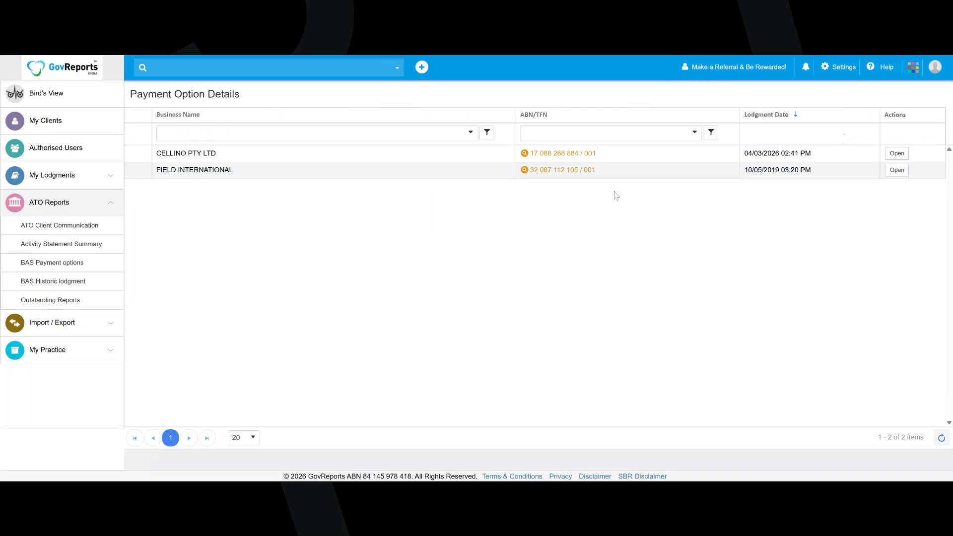
click(896, 157)
click(395, 124)
click(429, 119)
click(469, 121)
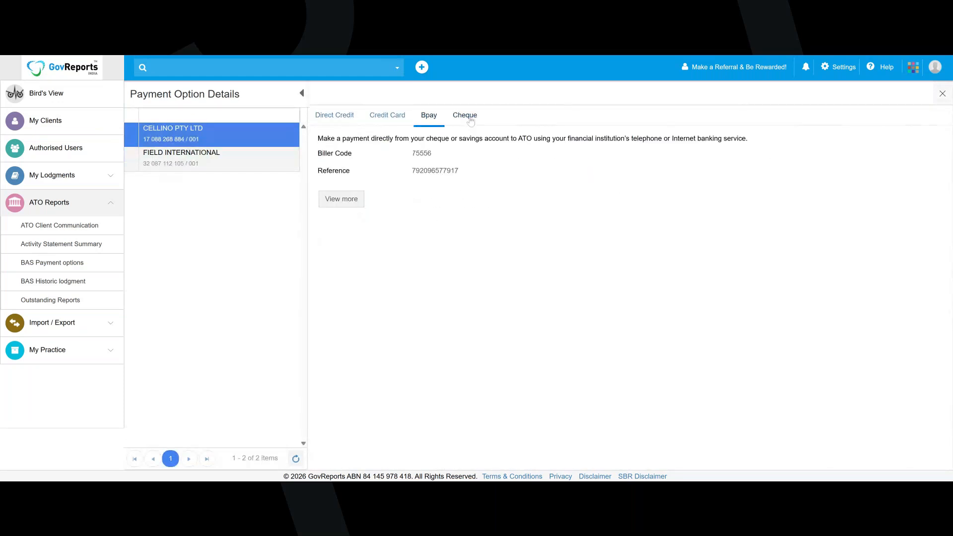
click(327, 117)
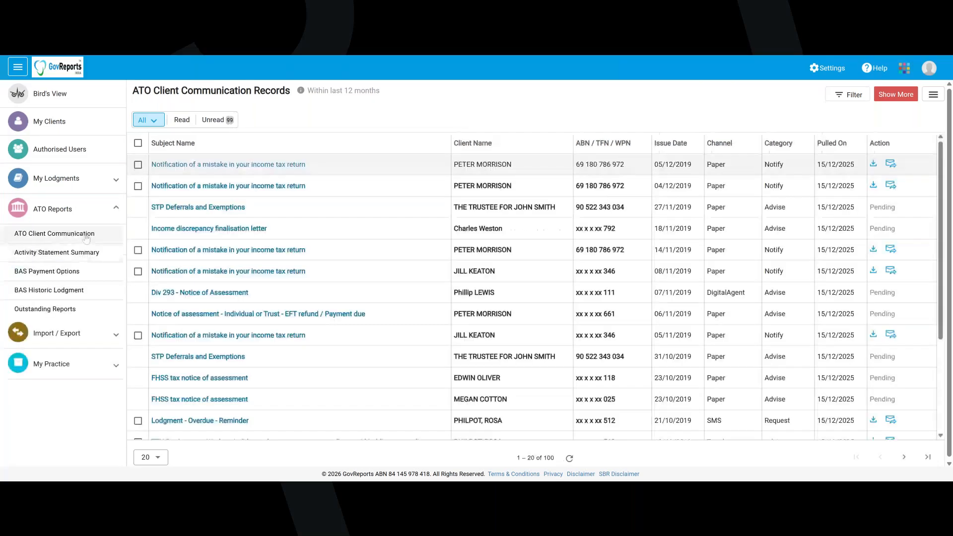
From the ATO Client Communication Records, view the form for getting more records from the ATO, closing it without submitting
click(92, 209)
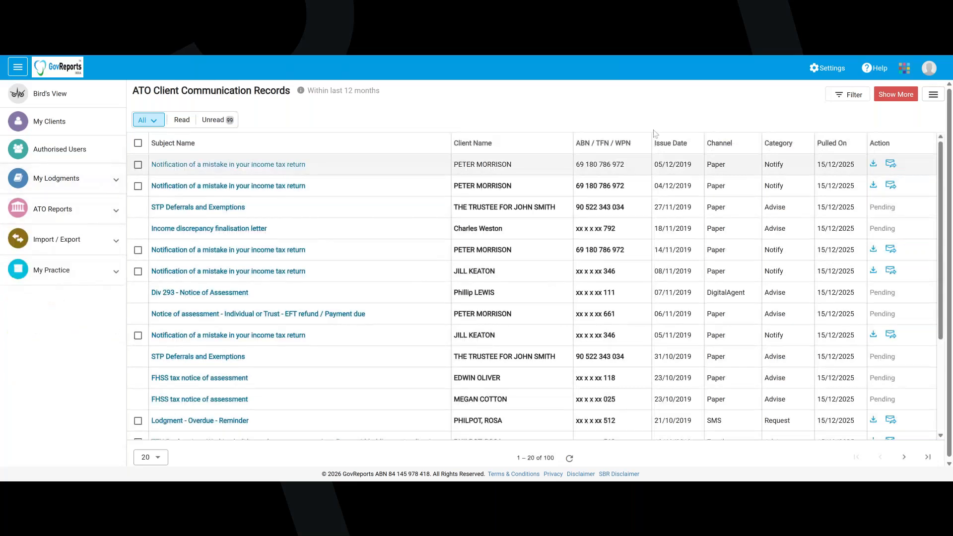
click(899, 99)
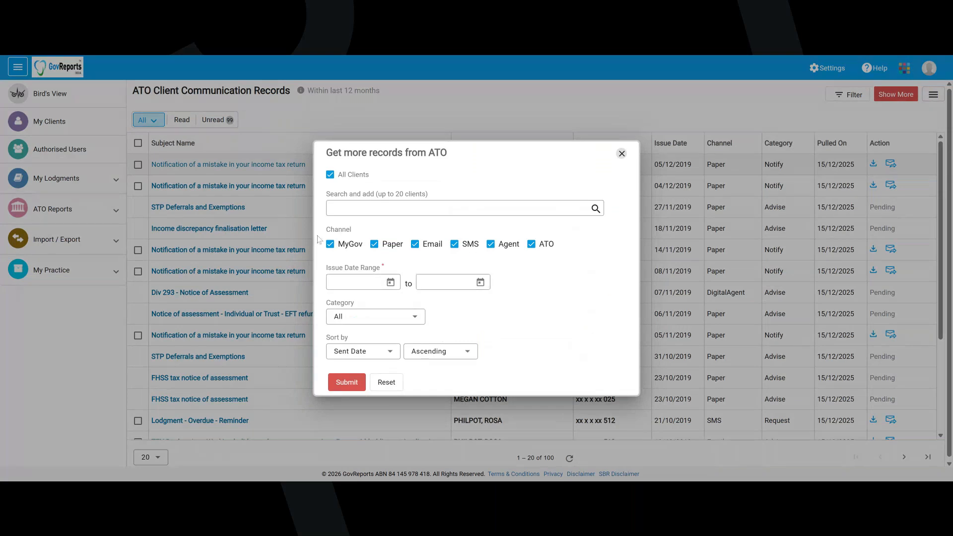
click(622, 153)
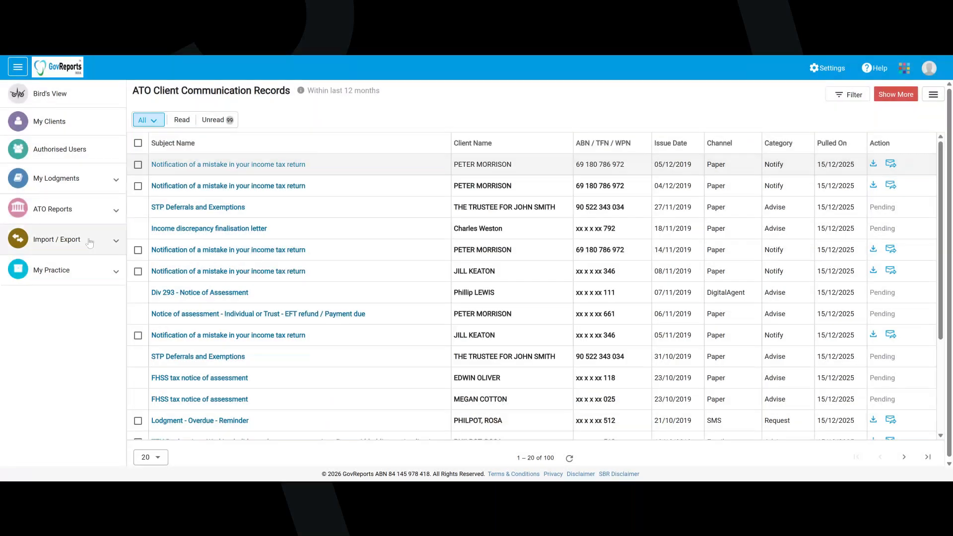
In the Activity Statement Summary, choose the client FIELD INTERNATIONAL and the financial year 2023
click(87, 219)
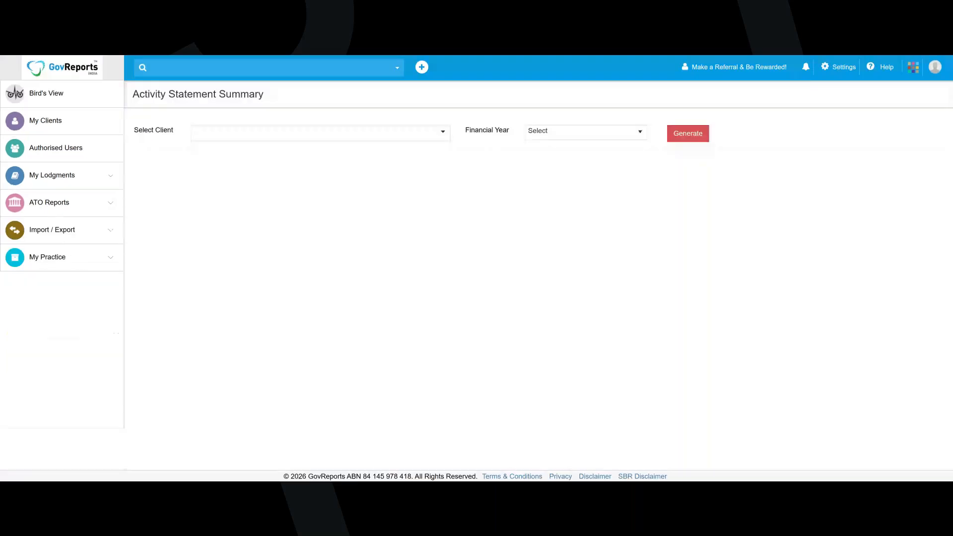
click(443, 131)
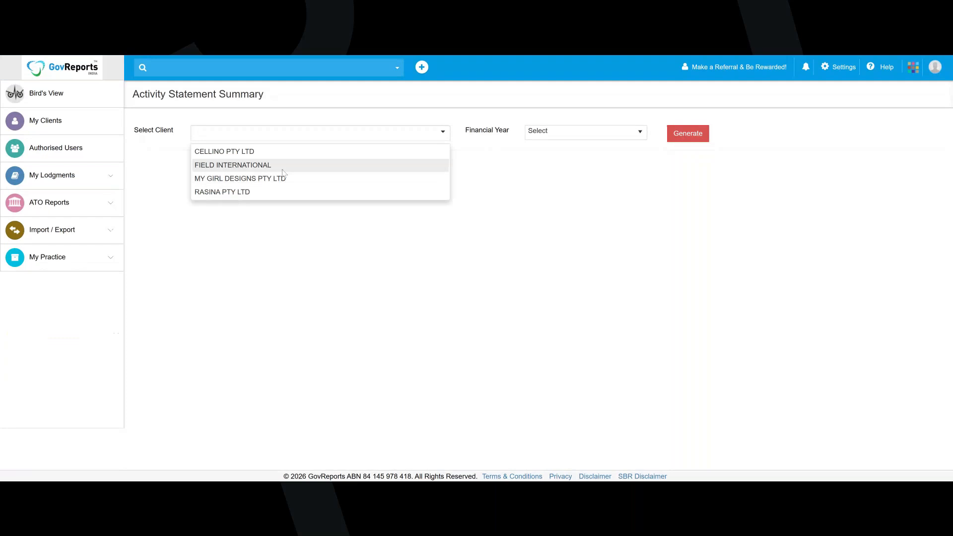
click(282, 164)
click(586, 133)
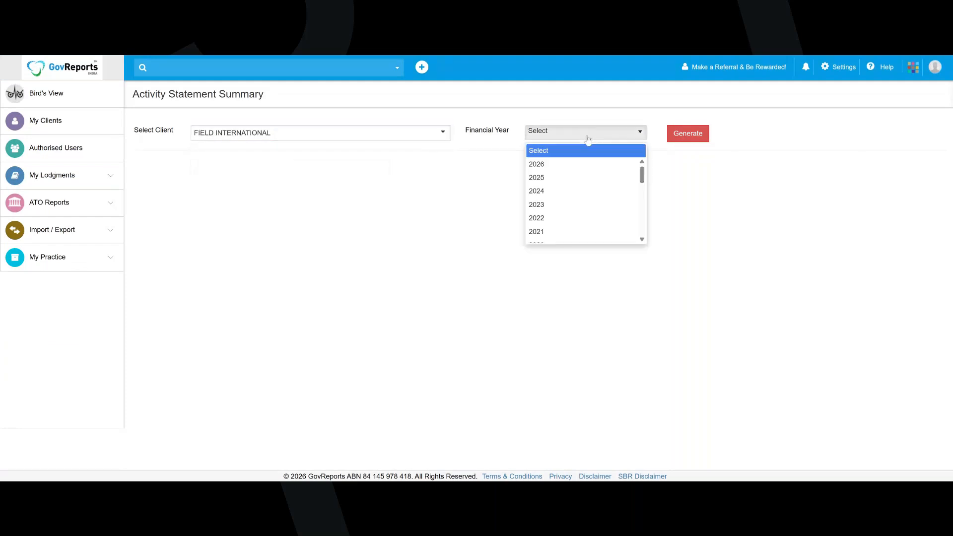
click(562, 205)
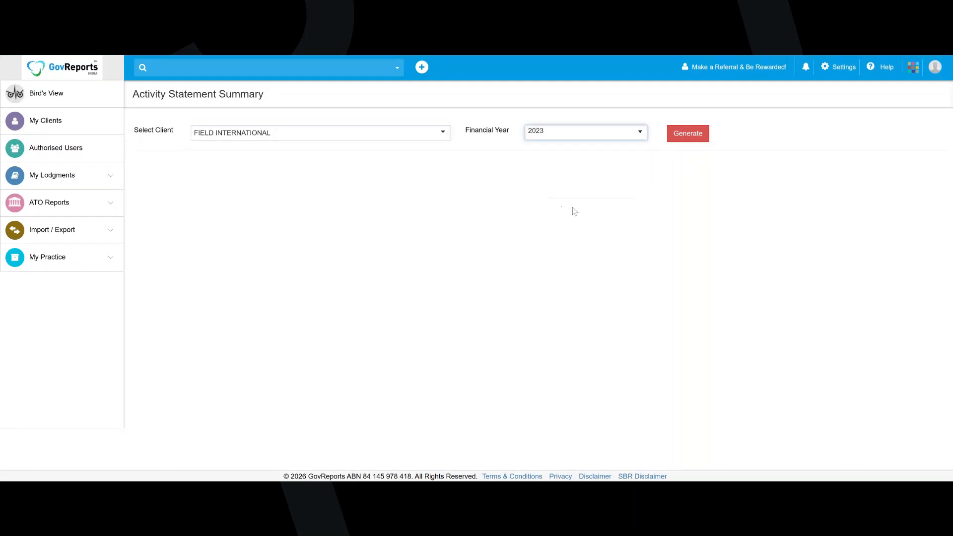
Generate the Activity Statement Summary for FIELD INTERNATIONAL for financial year 2023 and again for financial year 2026
click(685, 142)
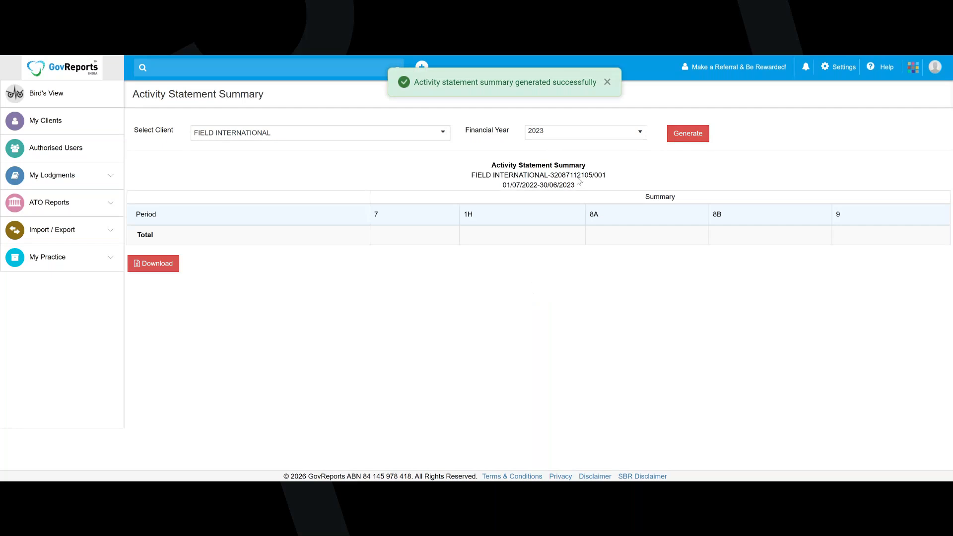
click(586, 132)
click(554, 166)
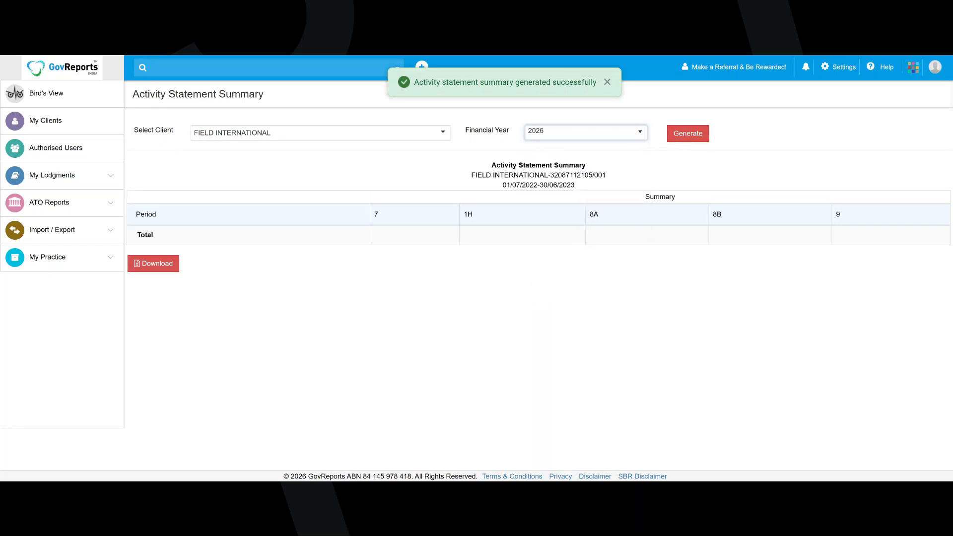
click(347, 133)
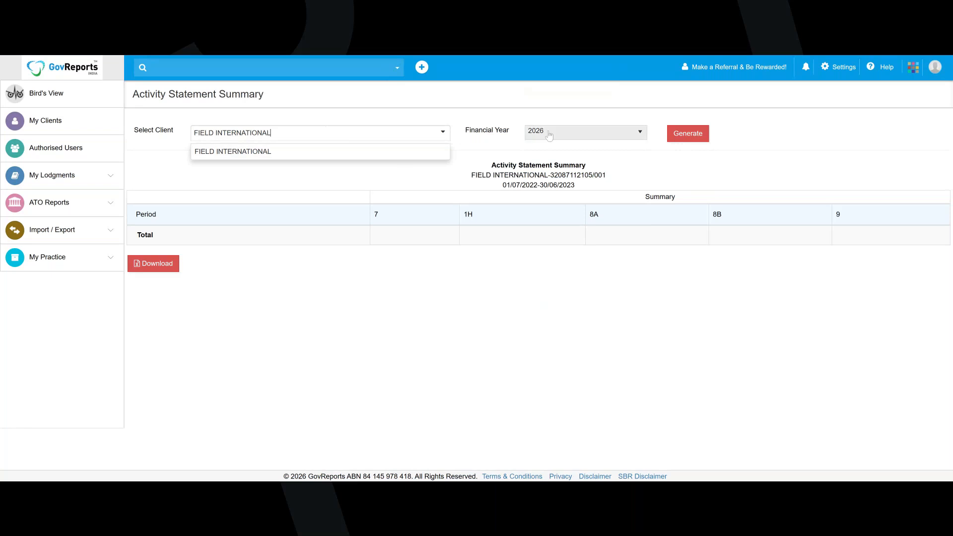
click(678, 137)
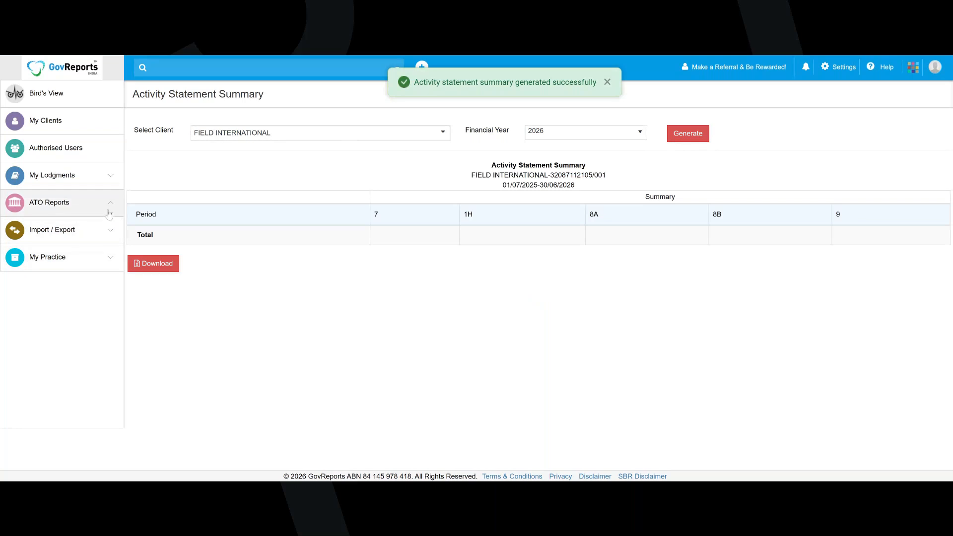
In the practice letter templates, view the blank form for adding a template and return to the list without saving
click(95, 202)
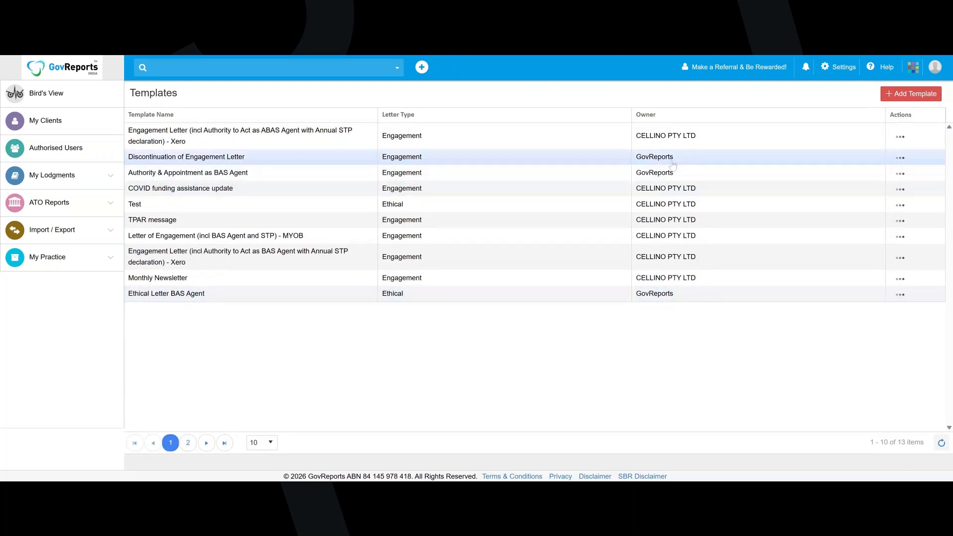
click(892, 99)
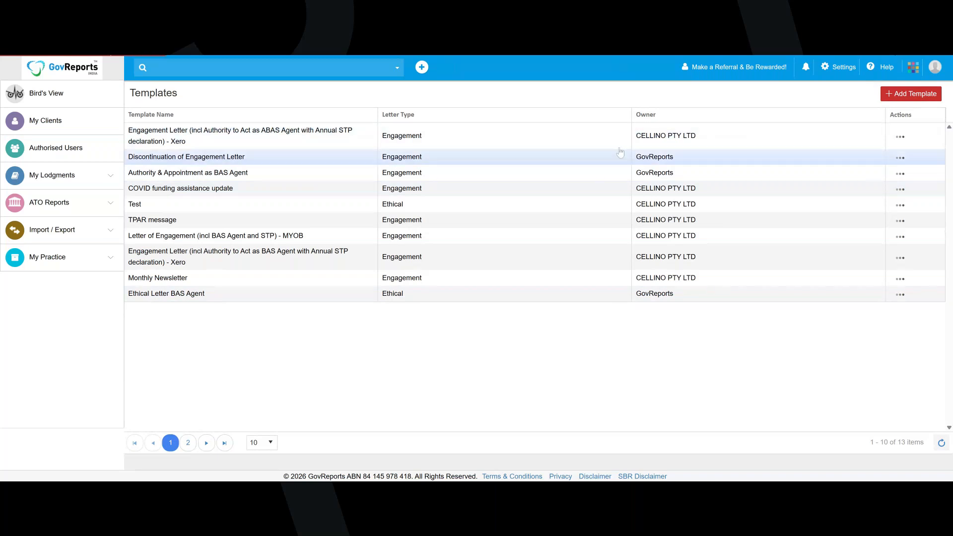
click(905, 94)
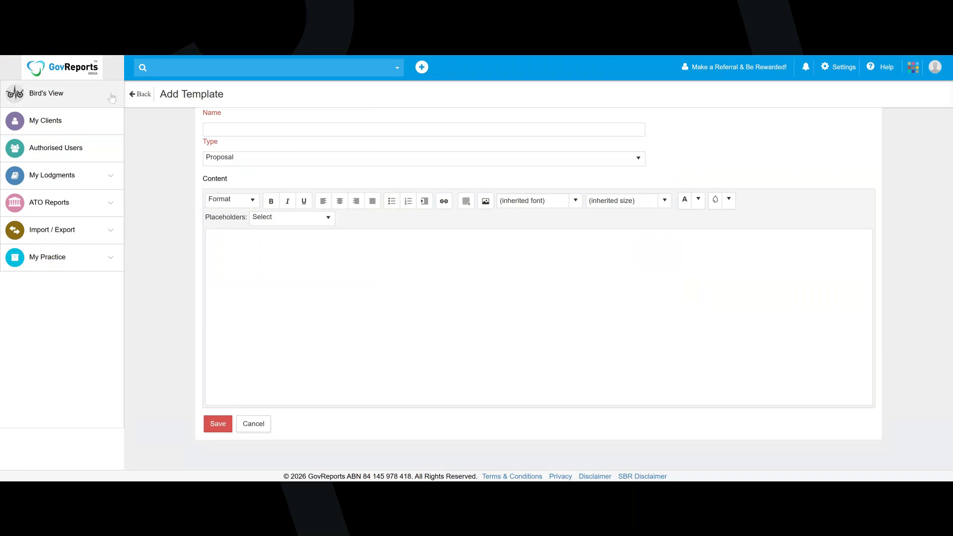
click(133, 95)
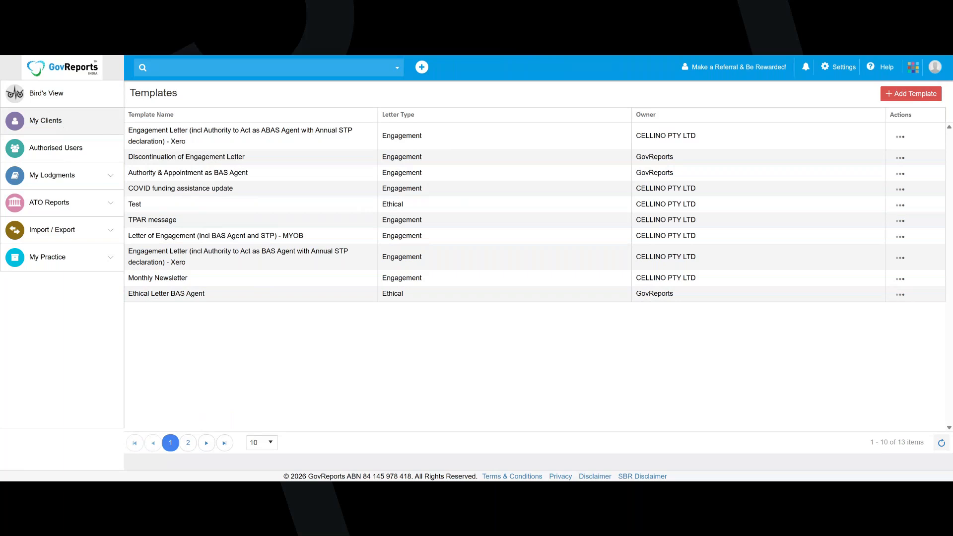
Start adding a new authorised user and set the salutation to Mr
click(60, 124)
click(56, 148)
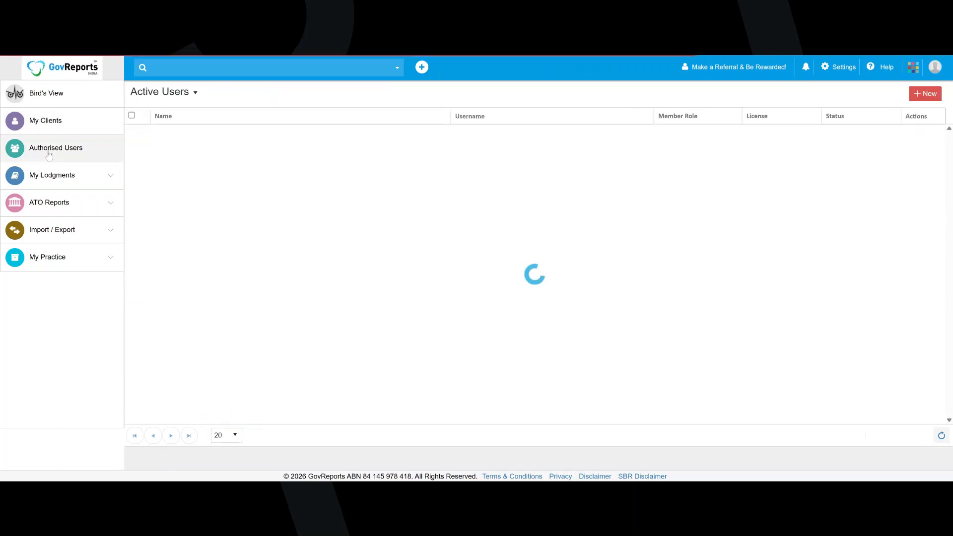
click(913, 97)
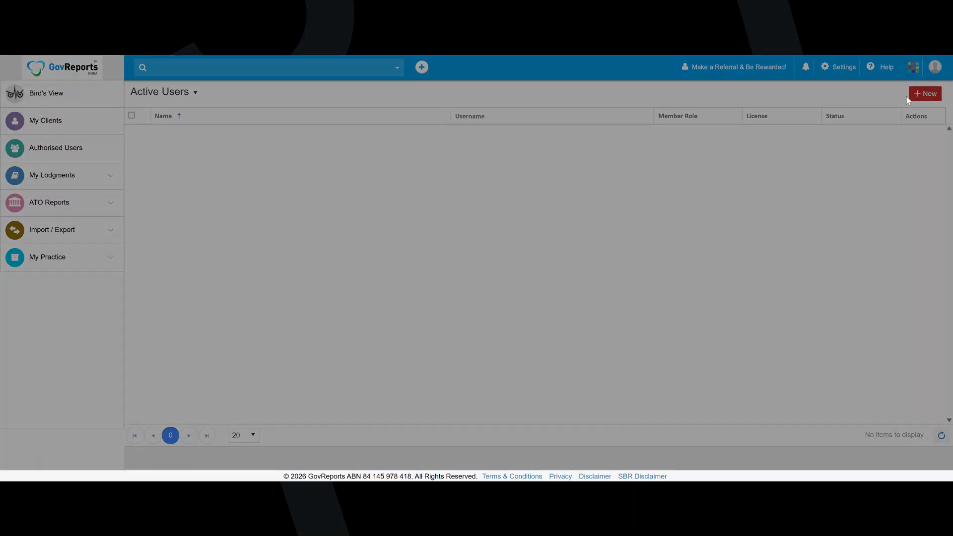
click(459, 104)
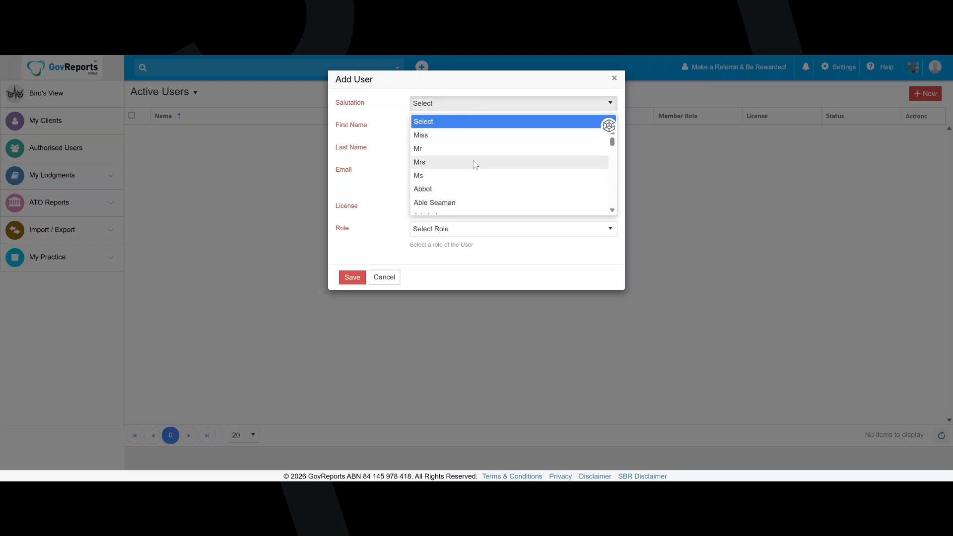
click(464, 202)
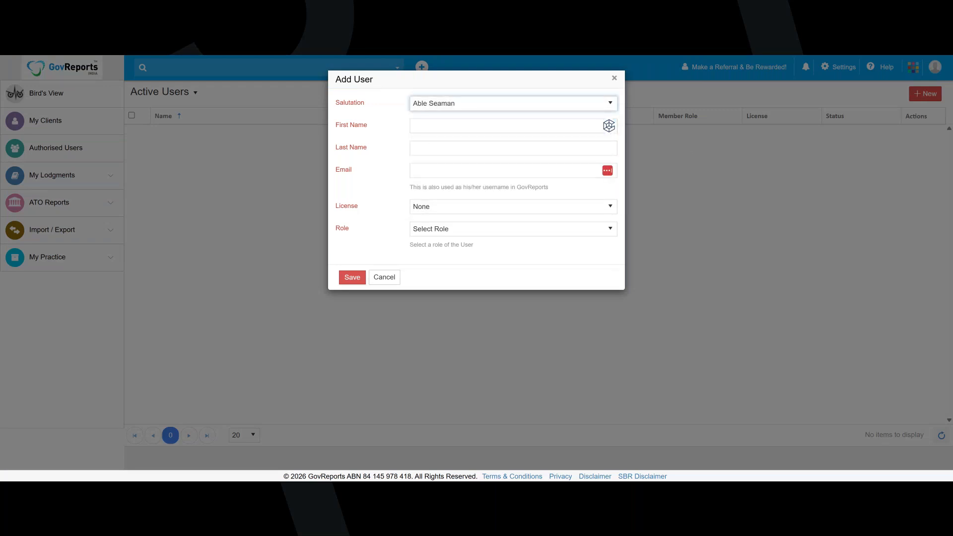
key(Tab)
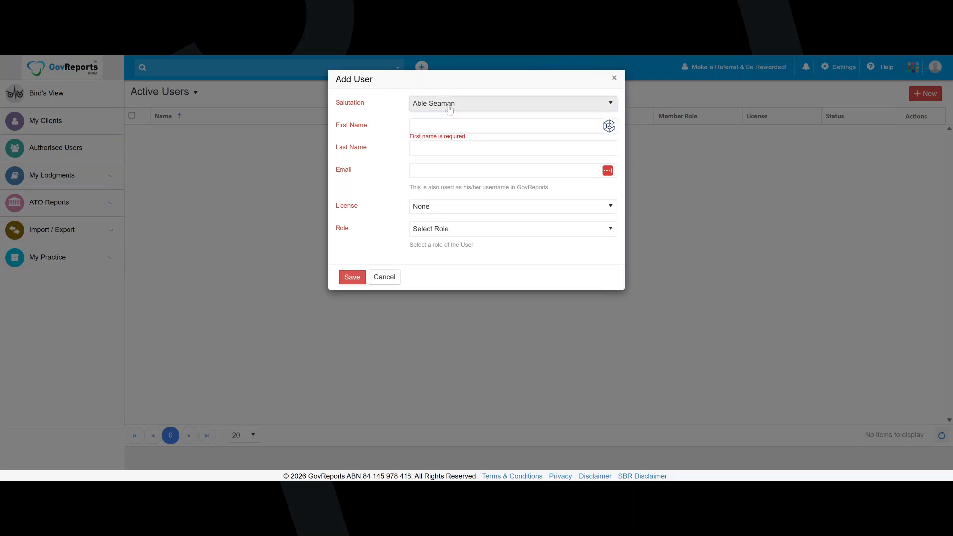
click(449, 110)
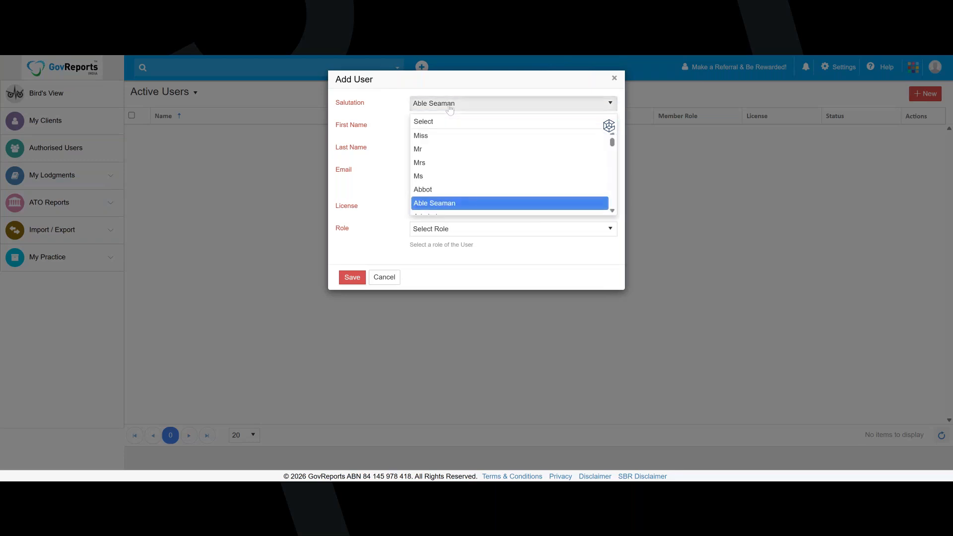
click(434, 148)
Enter the new user's first name, last name and e-mail address
key(Tab)
key(Tab)
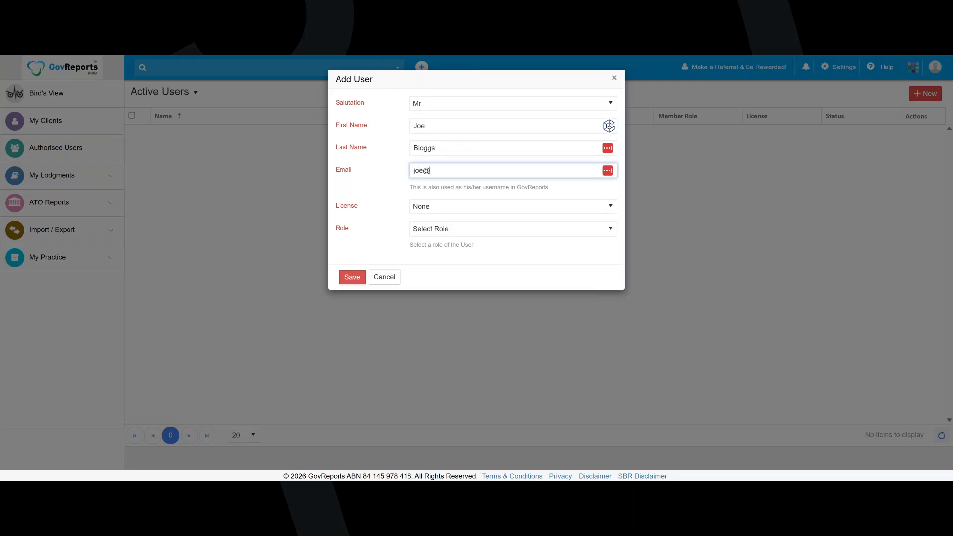
Assign the new user the Additional User License and the Preparer role, and save the user
click(505, 207)
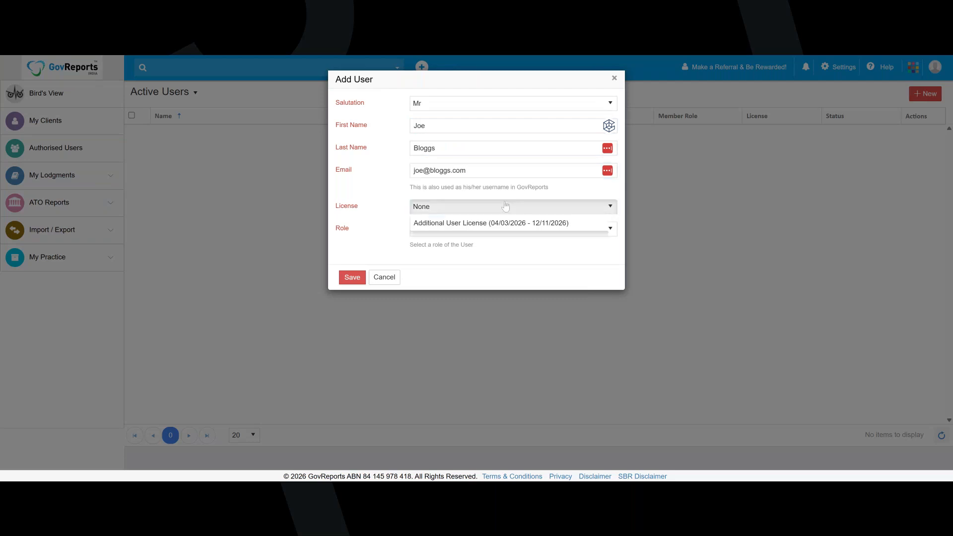
click(455, 240)
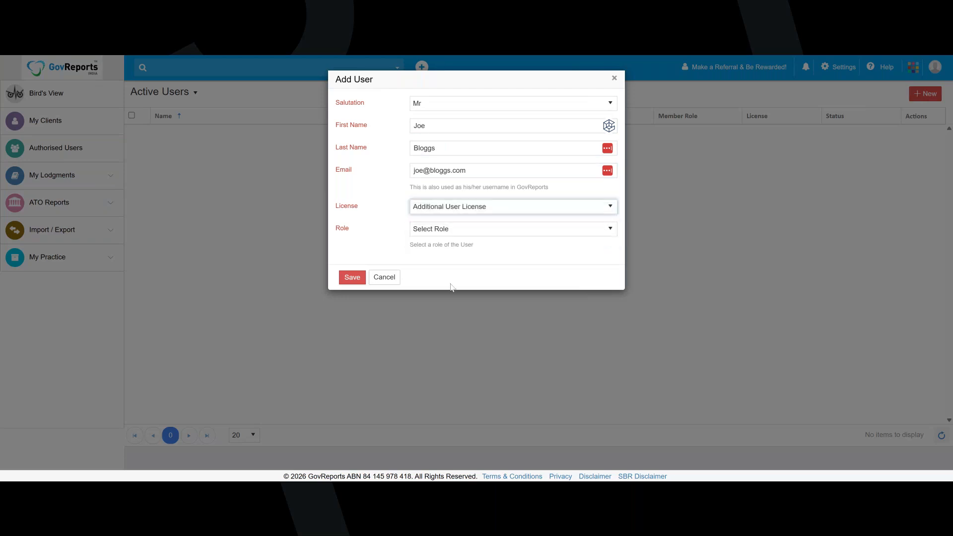
click(438, 235)
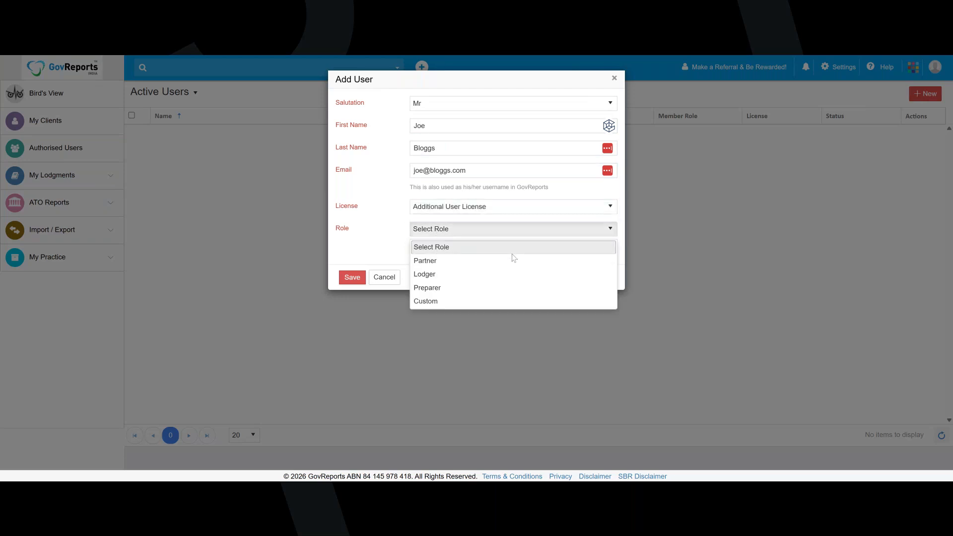
click(455, 285)
click(352, 278)
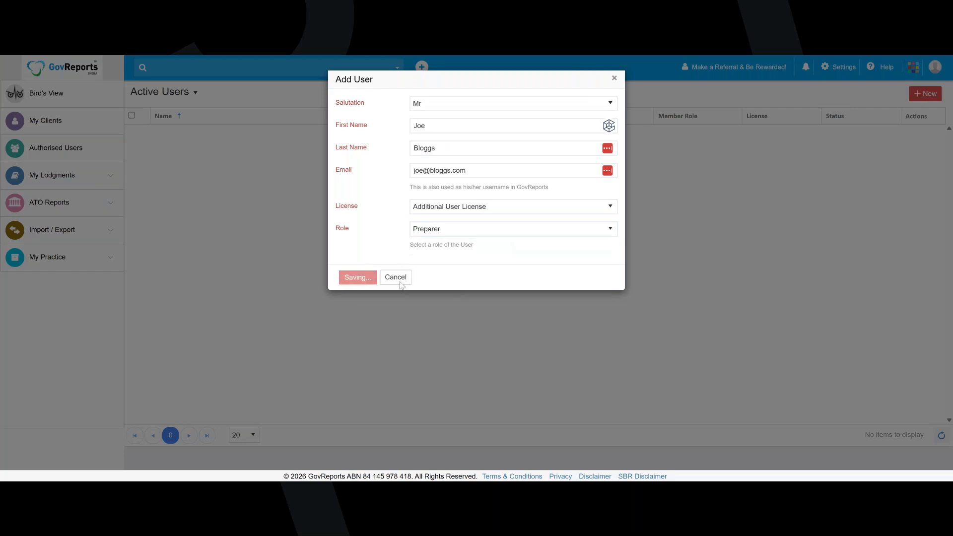
click(493, 233)
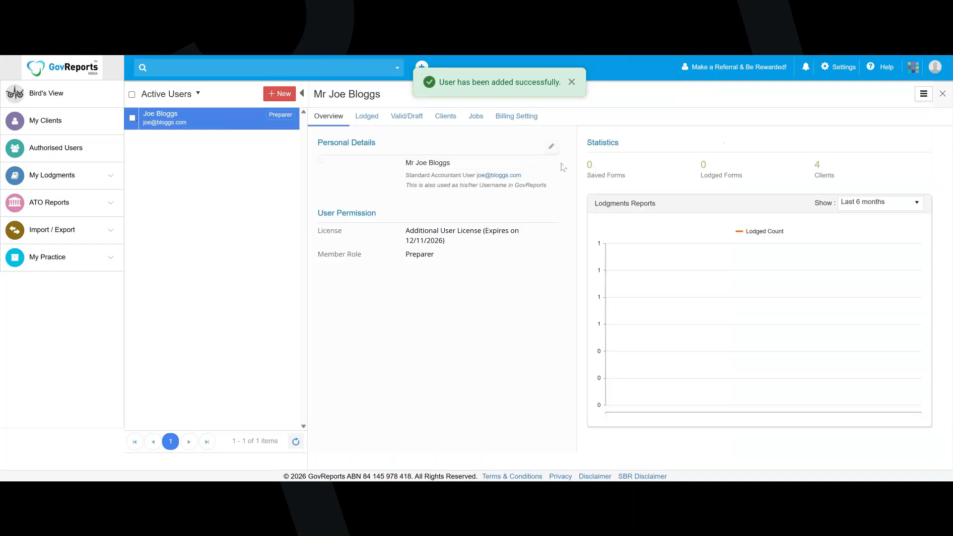
click(551, 146)
click(416, 176)
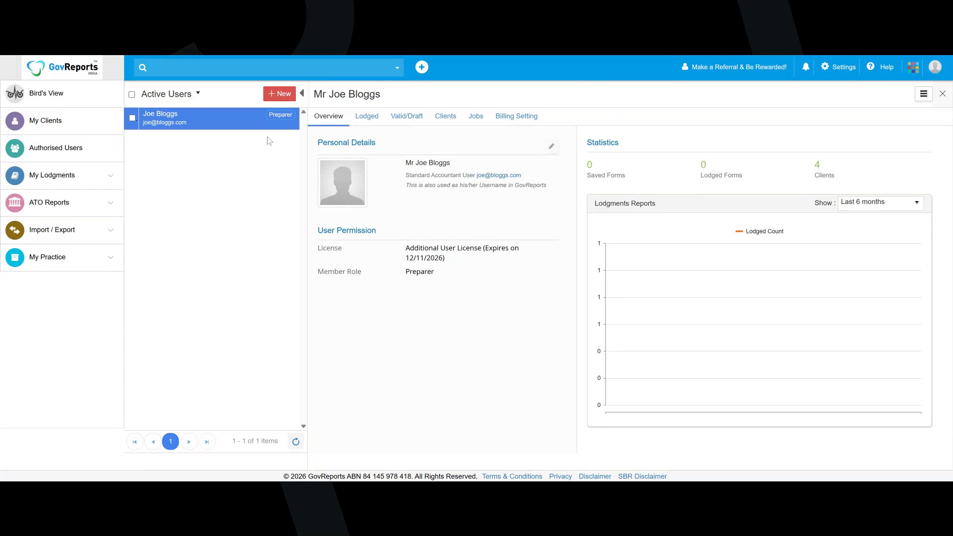
click(285, 121)
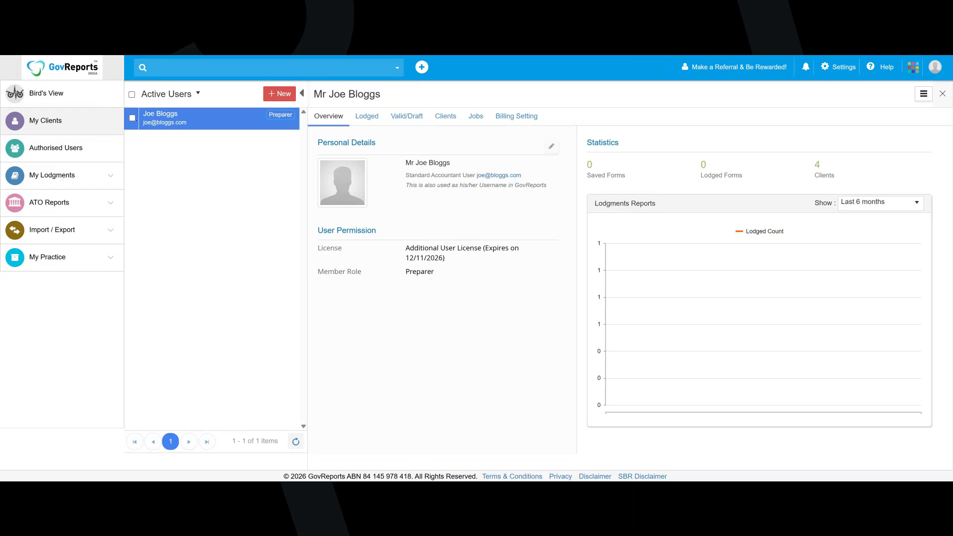
Change the new user's permission role to Custom and confirm the change
click(926, 95)
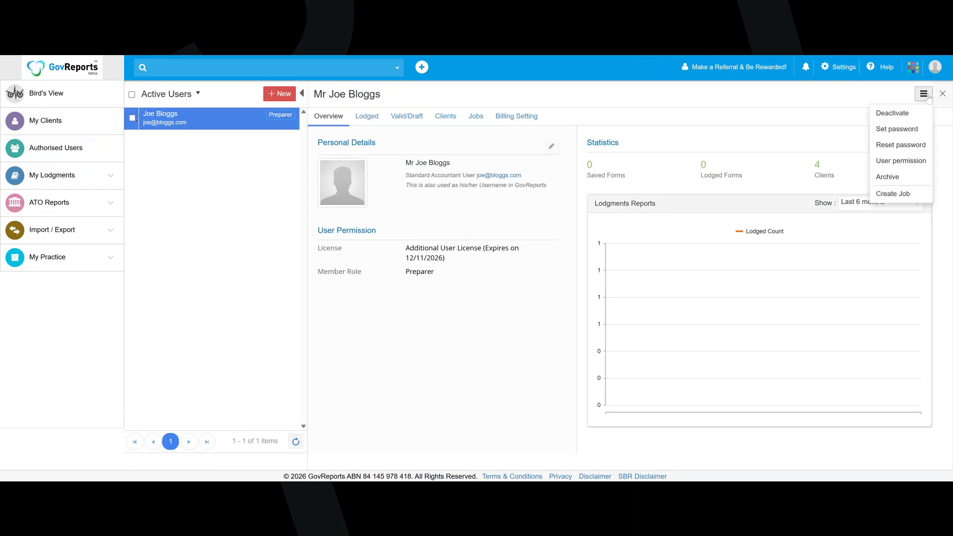
click(913, 167)
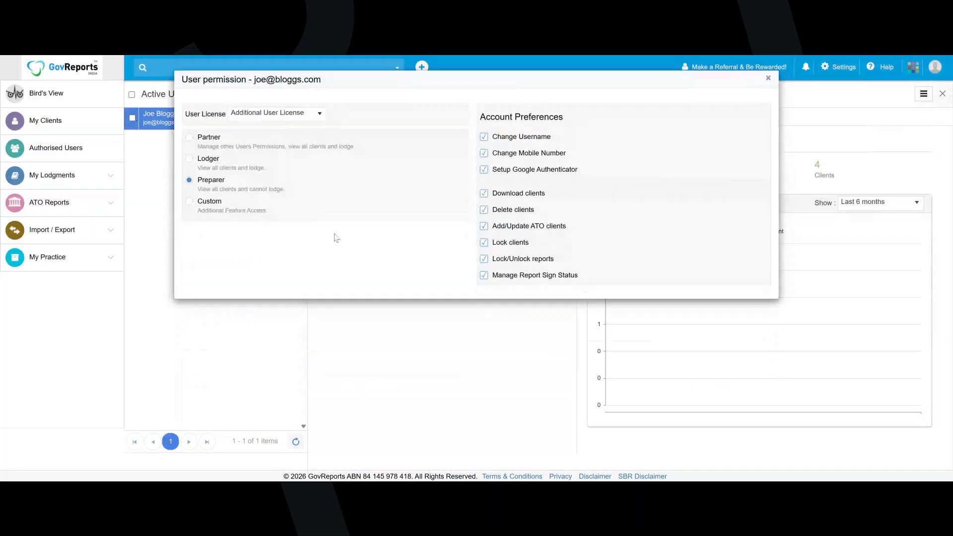
click(189, 202)
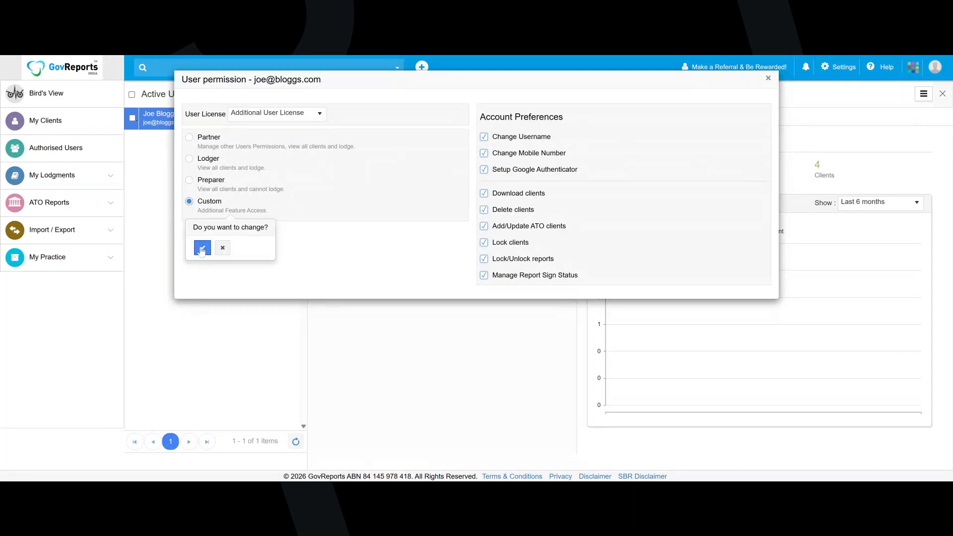
click(202, 249)
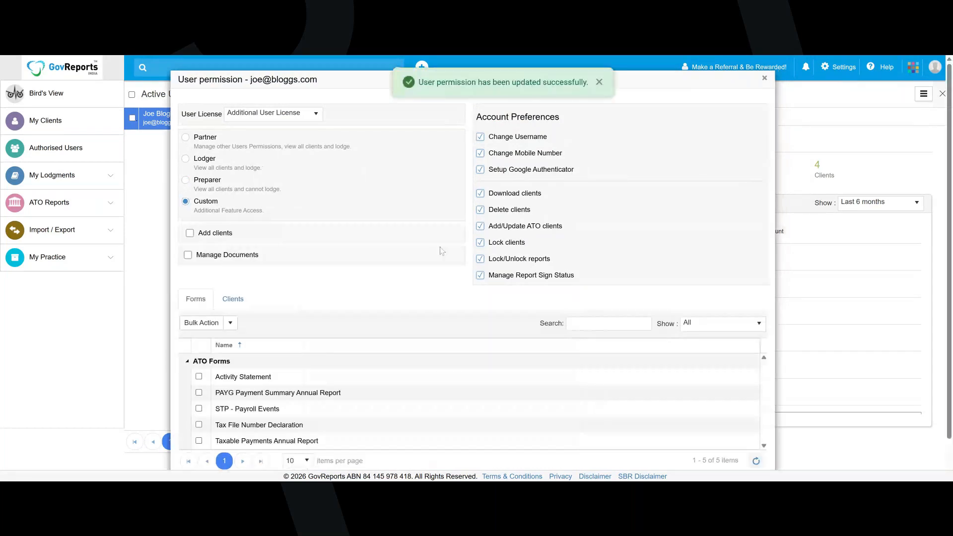
Assign the Activity Statement and STP - Payroll Events forms to the user
scroll(190, 346, down, 1)
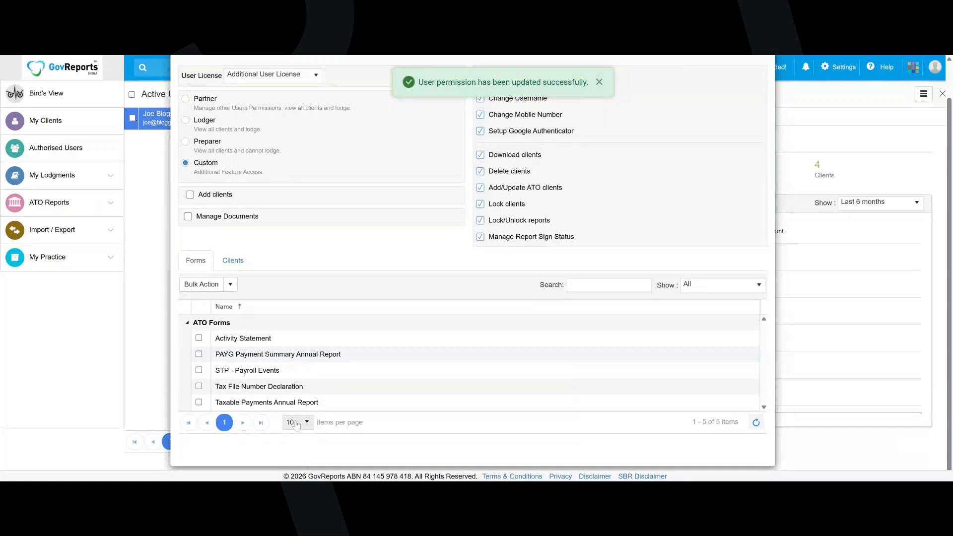
click(198, 338)
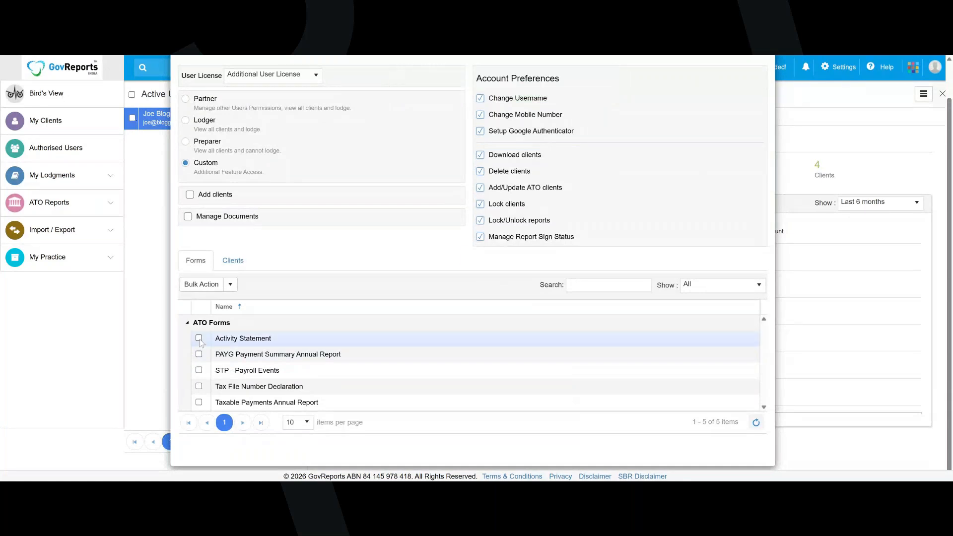
click(198, 370)
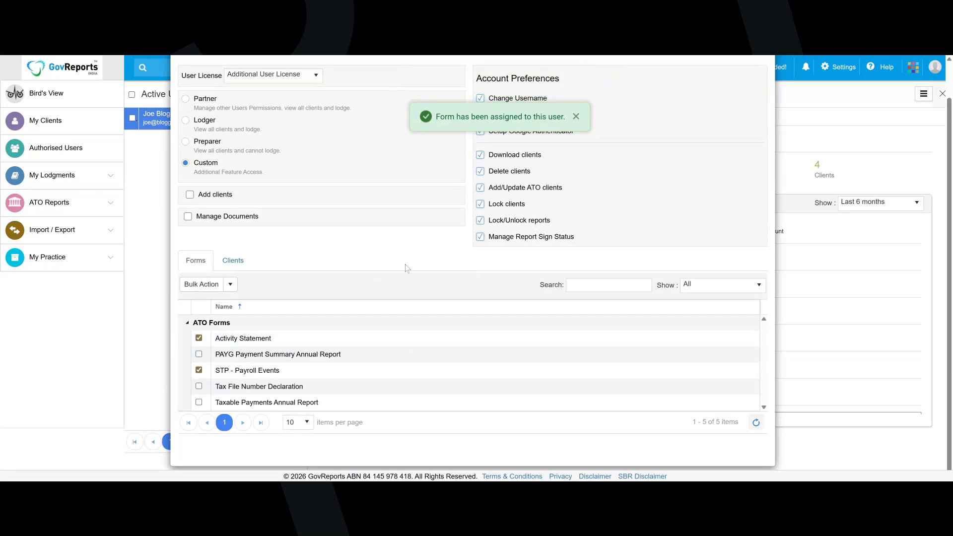
Give the user Prepare access to the clients CELLINO PTY LTD and RASINA PTY LTD, and close the user permissions
click(241, 263)
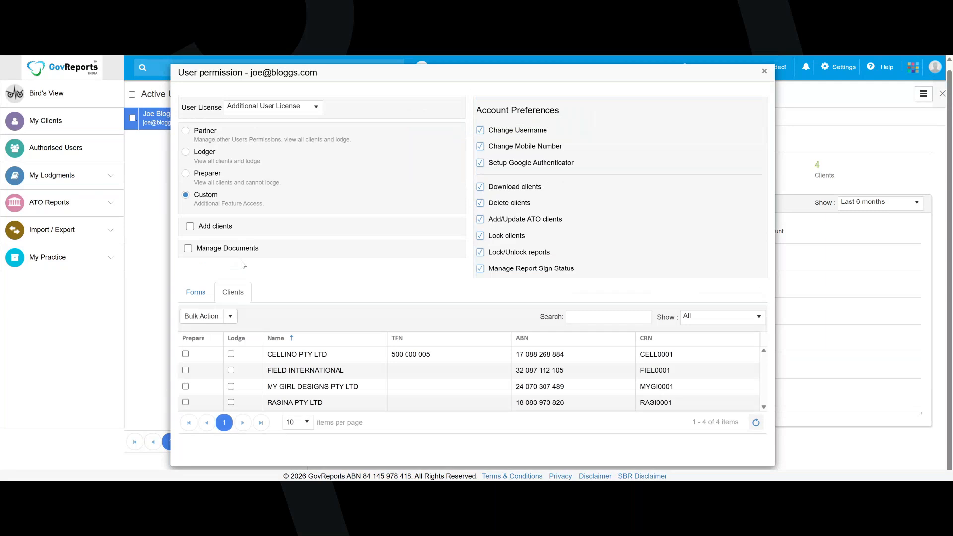
click(185, 355)
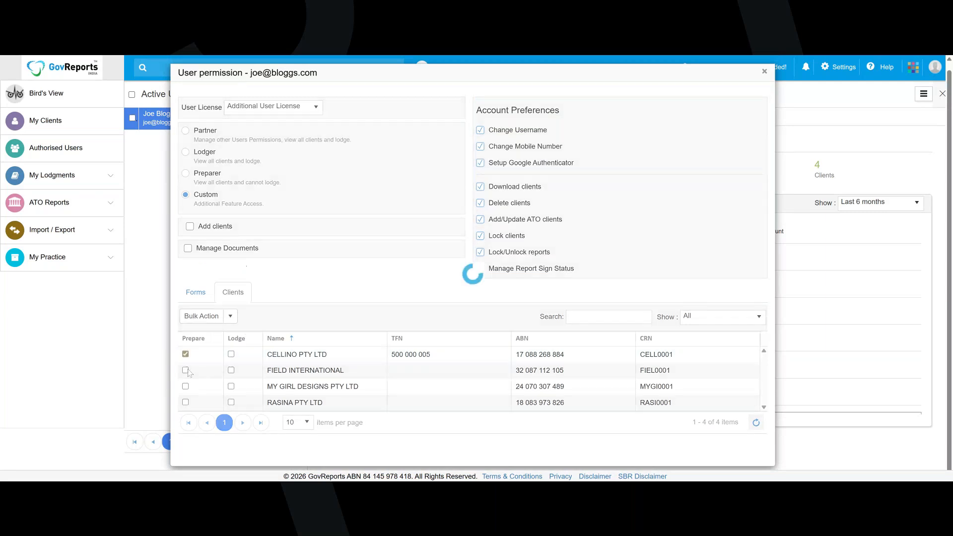
click(185, 403)
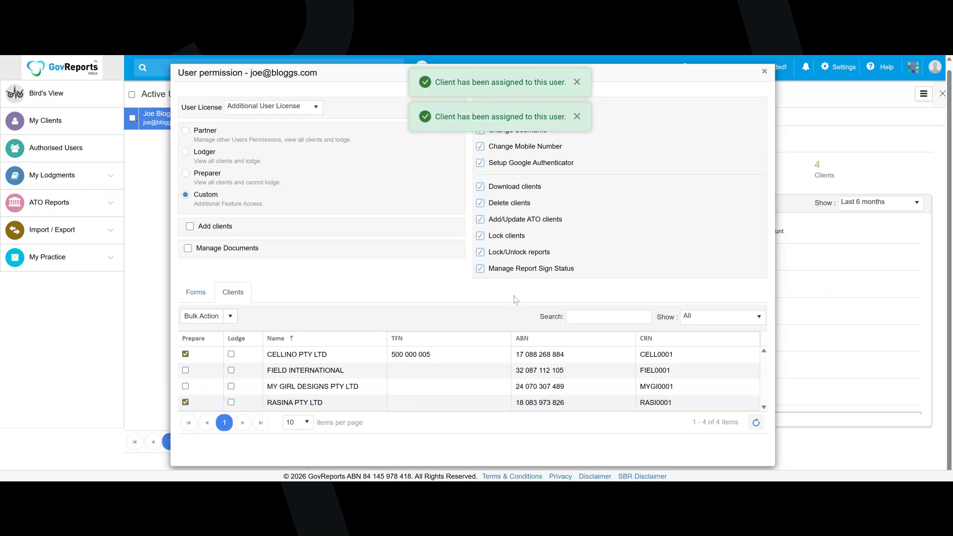
click(577, 82)
click(577, 116)
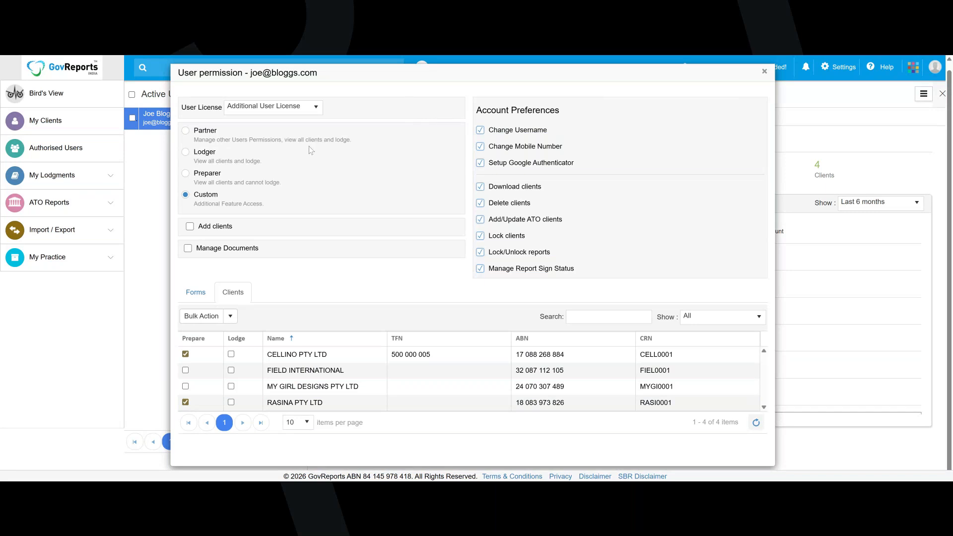
click(765, 72)
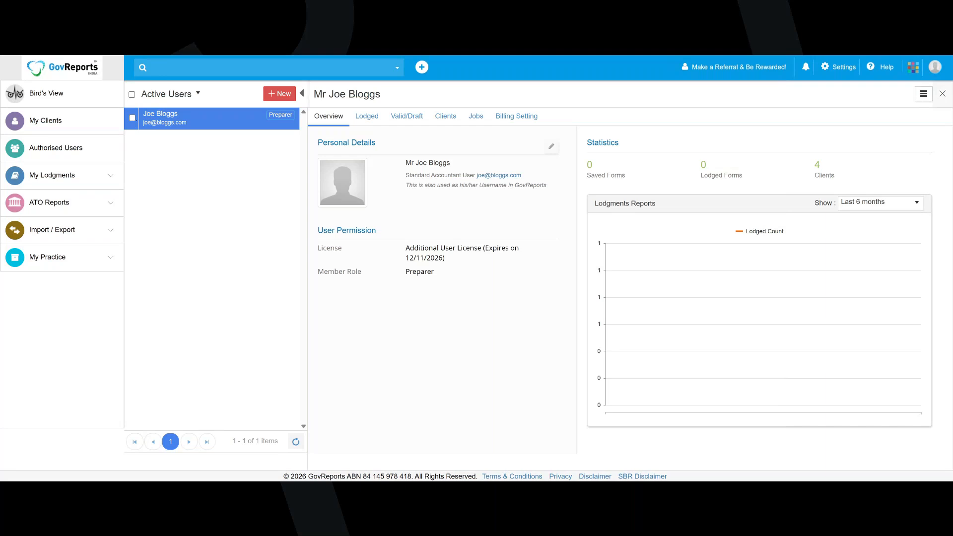
click(913, 68)
click(886, 110)
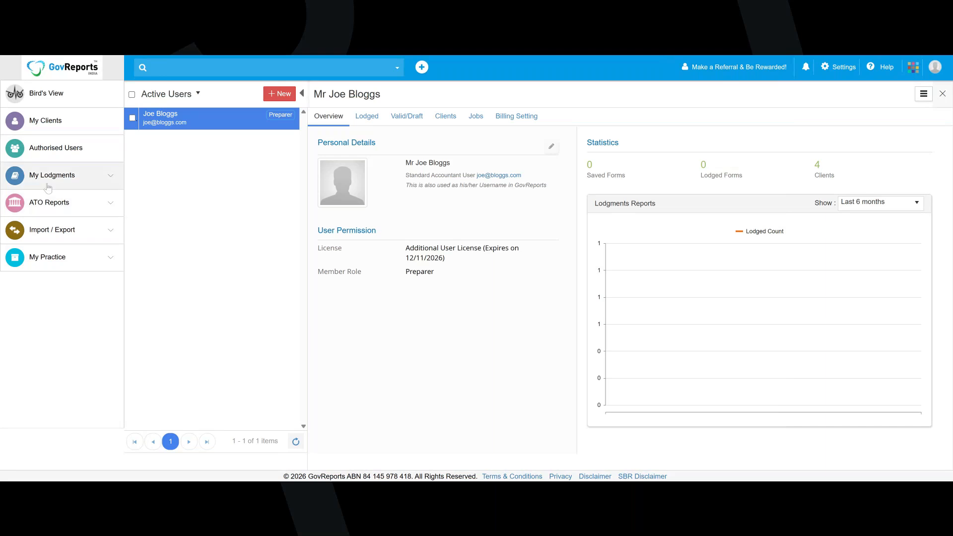
Open the saved reports and view the sign status options for CELLINO PTY LTD's 01/10/2023 - 31/12/2023 Activity Statement
click(76, 206)
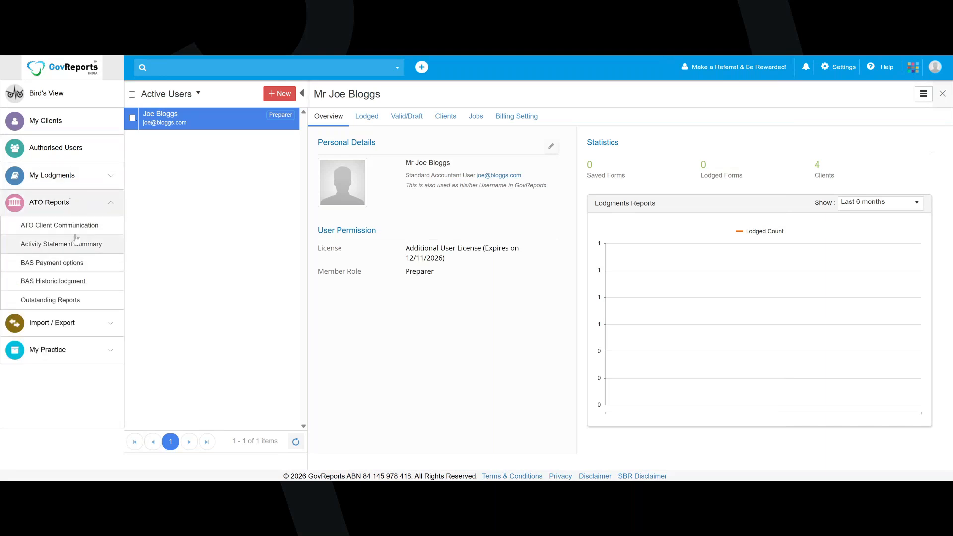
click(62, 176)
click(55, 216)
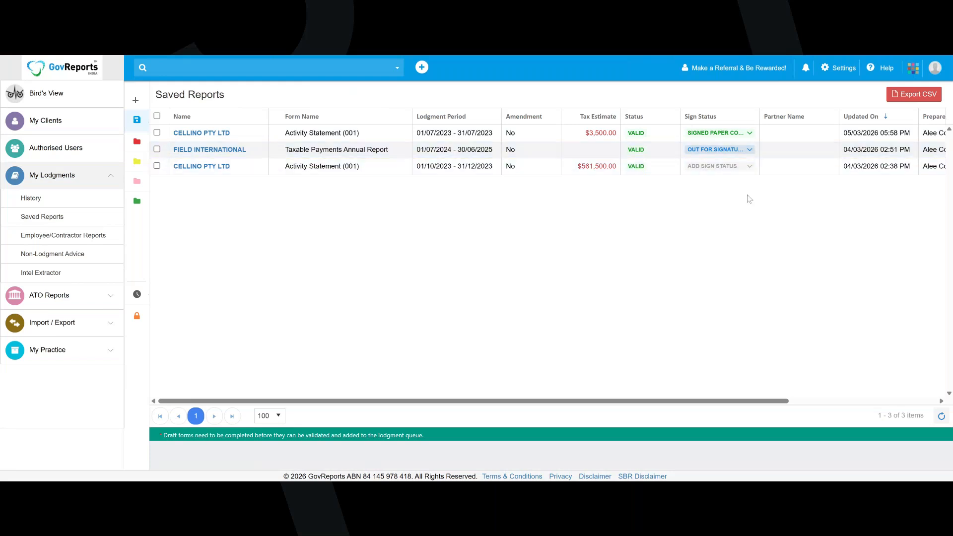
click(749, 168)
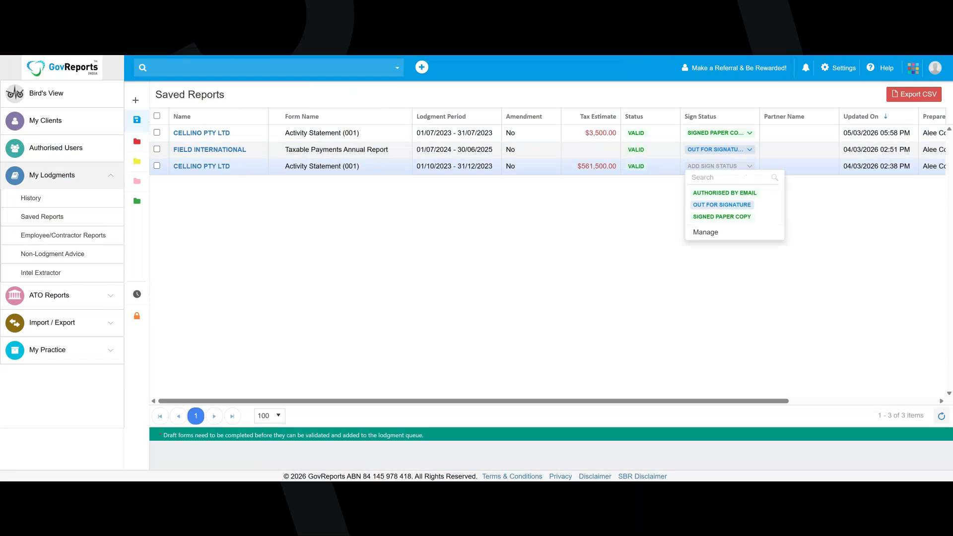
click(824, 230)
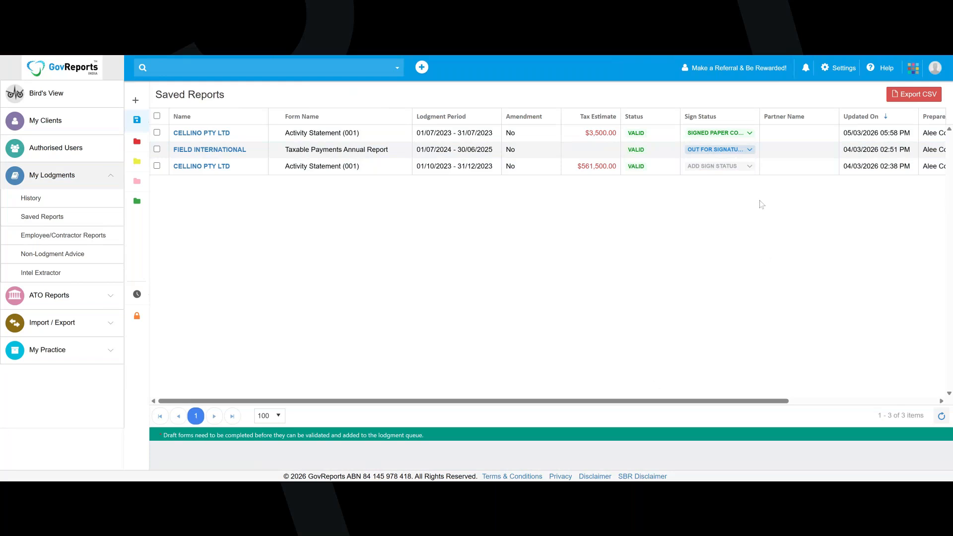
Add an active sign status named "Refuses to sign" in the Done category, and check it in the saved reports' sign status options
click(749, 150)
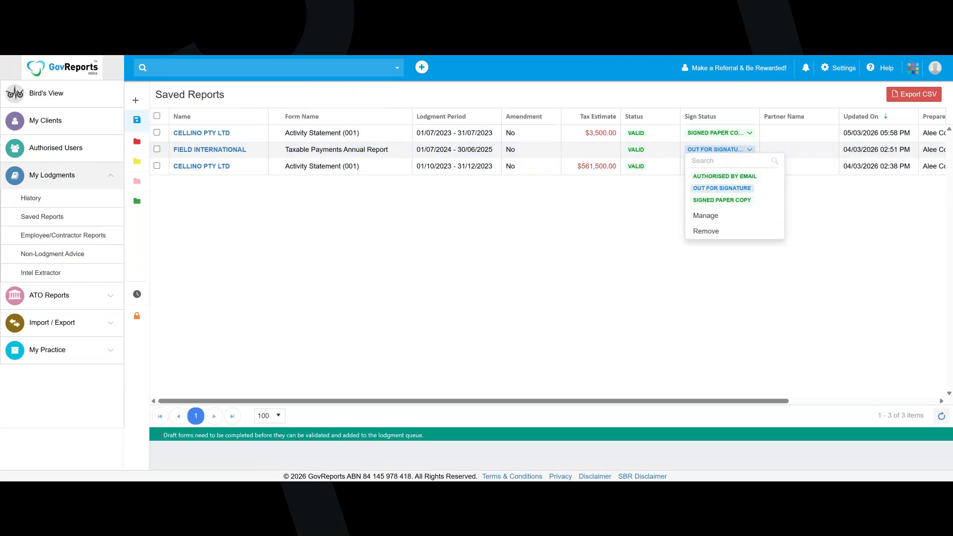
click(725, 220)
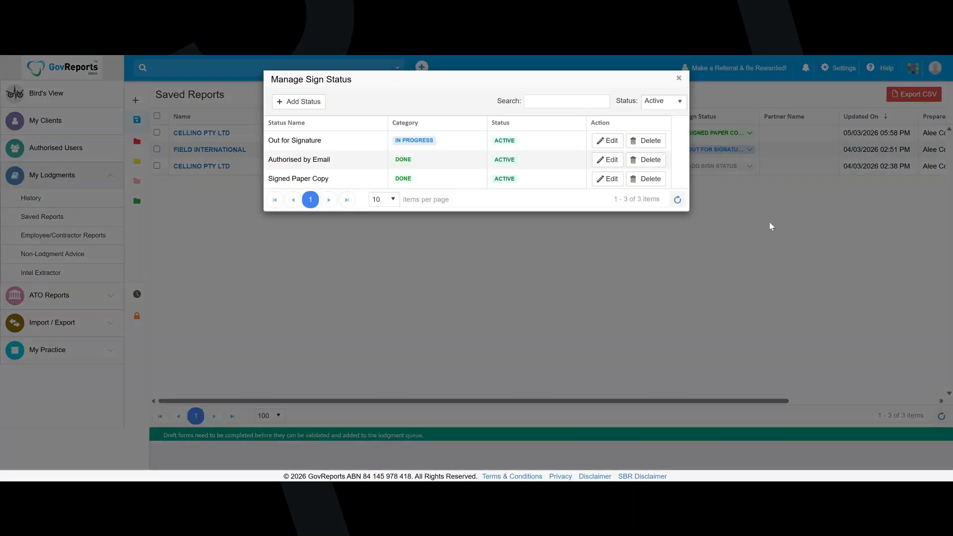
click(298, 101)
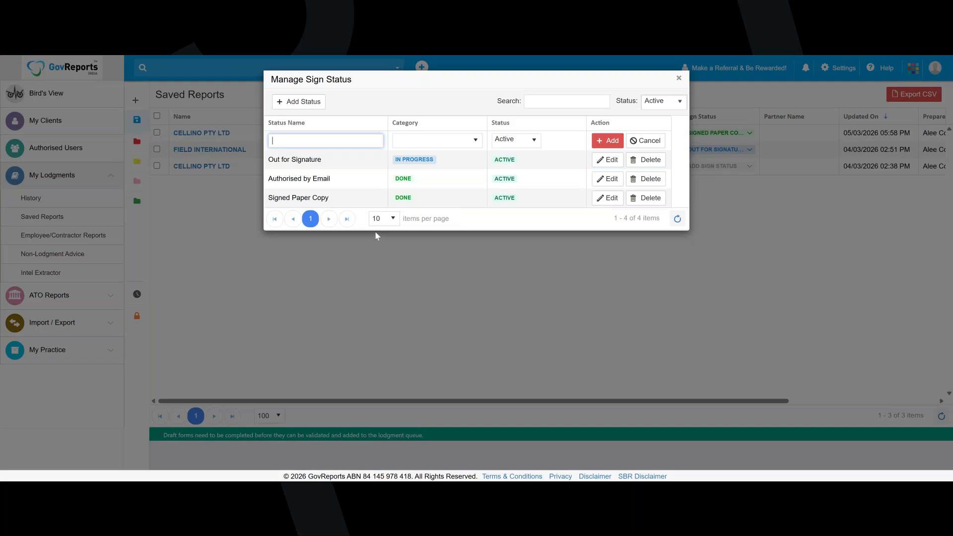
text(Refuses to sign)
click(477, 141)
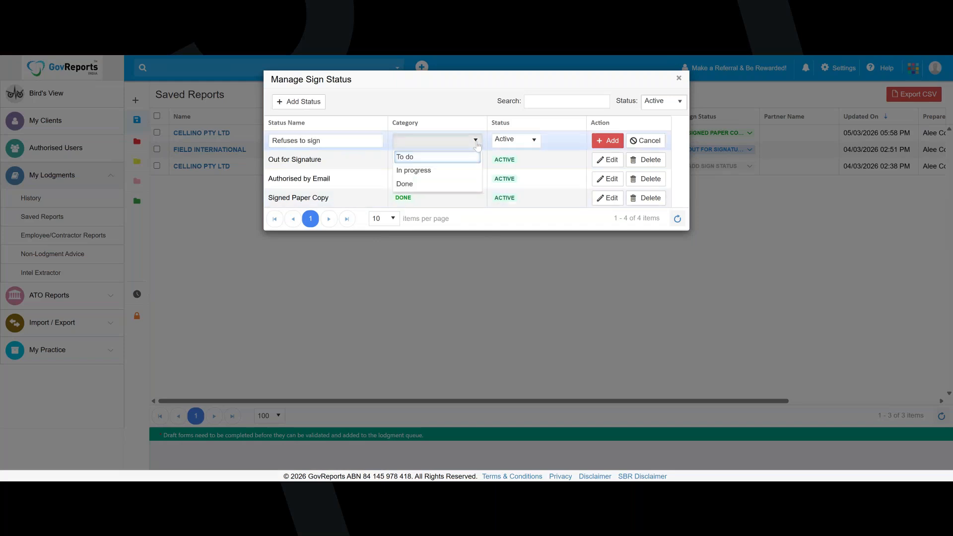
click(437, 184)
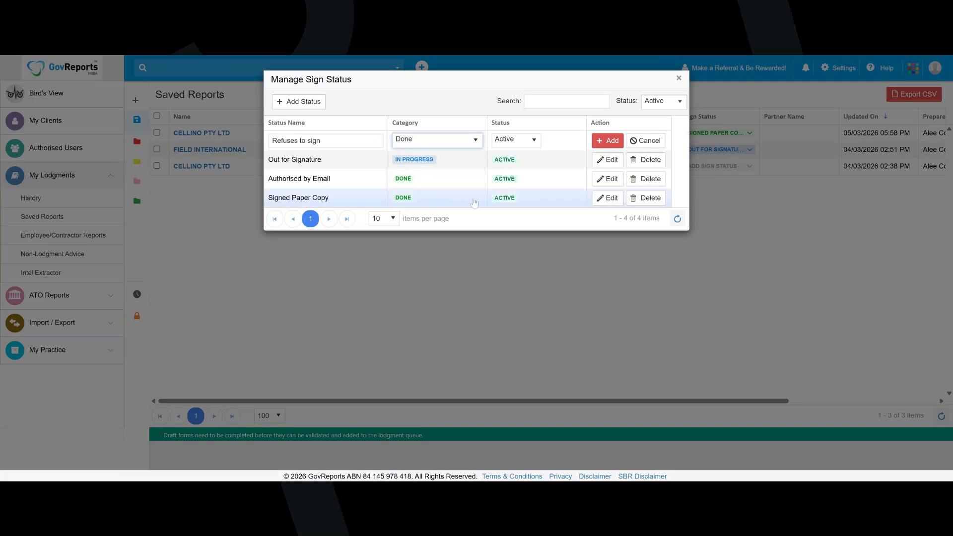
click(612, 141)
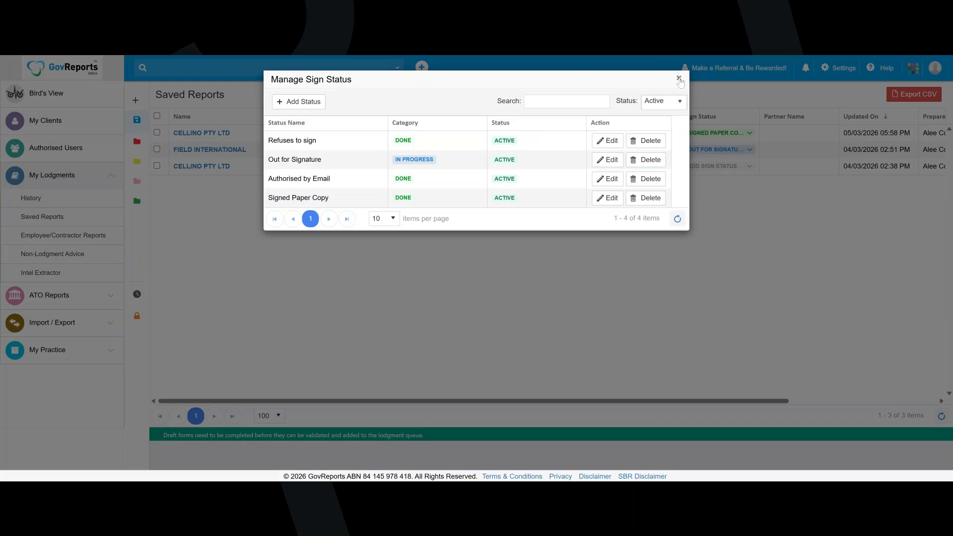
click(679, 79)
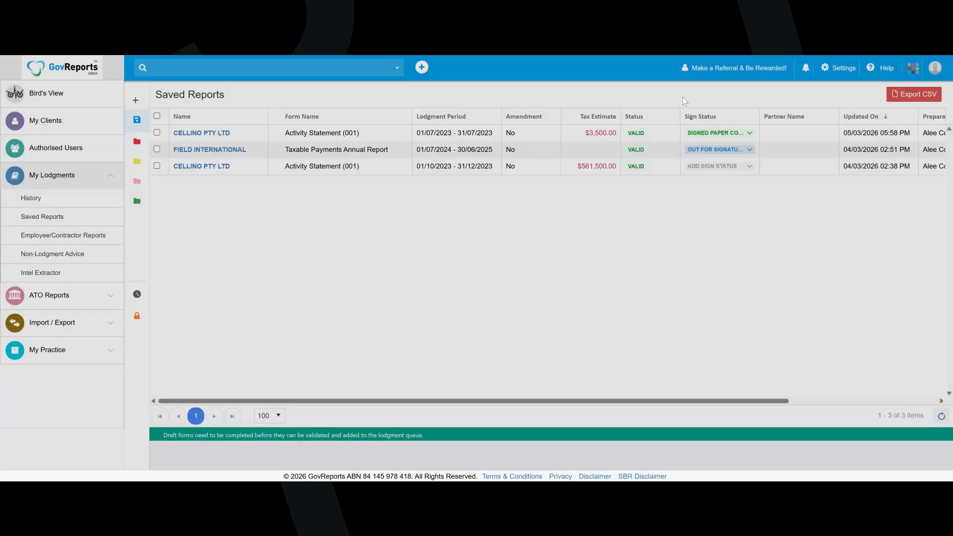
click(713, 167)
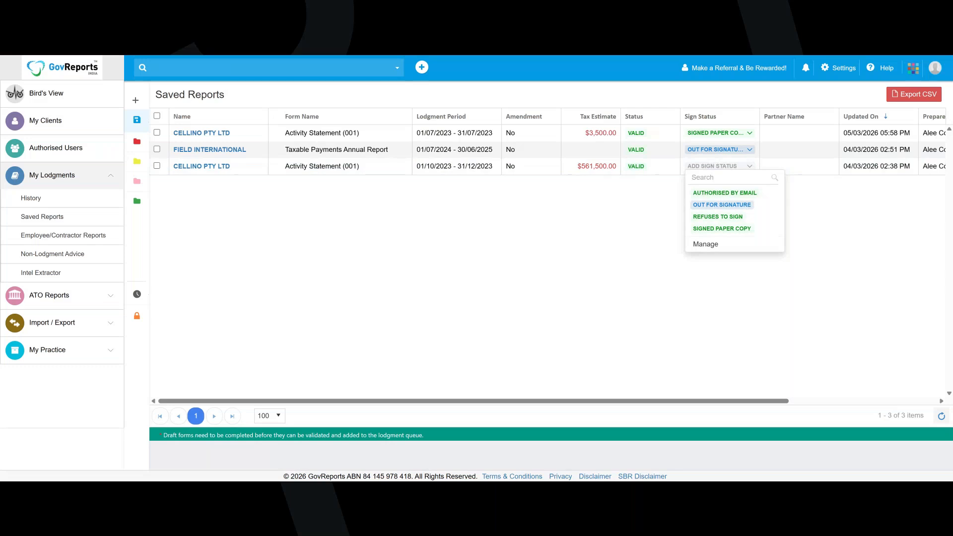
click(577, 286)
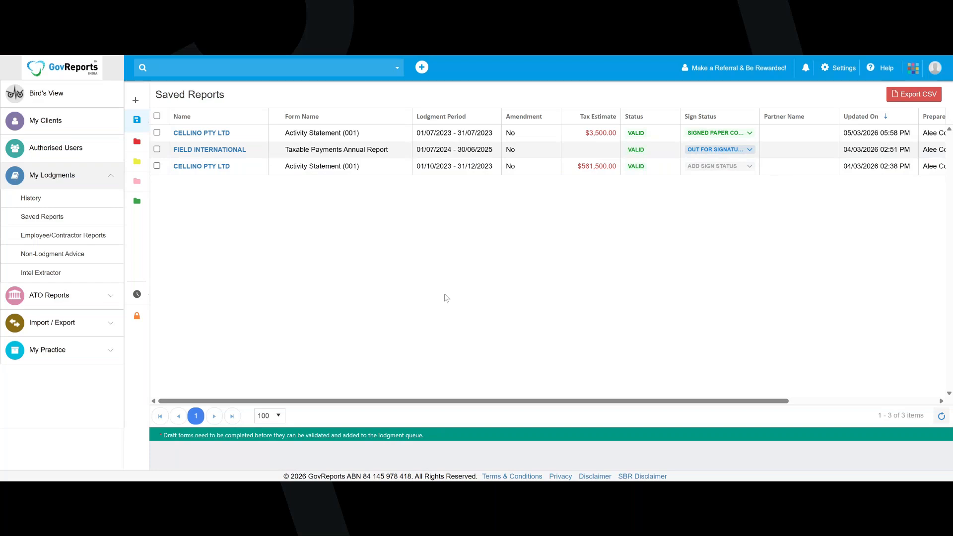
Switch to the e-signing app and examine the text, checkbox, signature and date fields placed on pages 5 and 6 of Superannuation_standard_choice_form
click(913, 66)
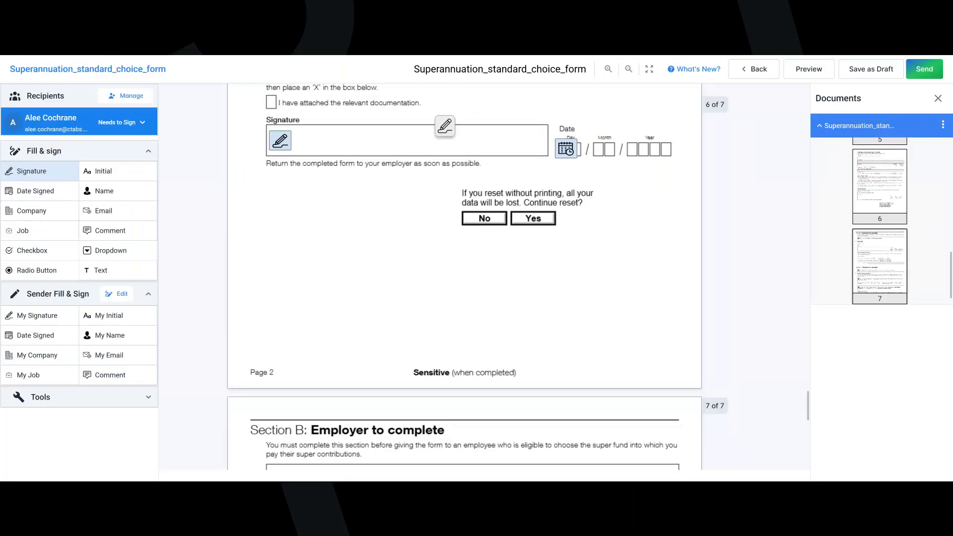
scroll(524, 266, up, 10)
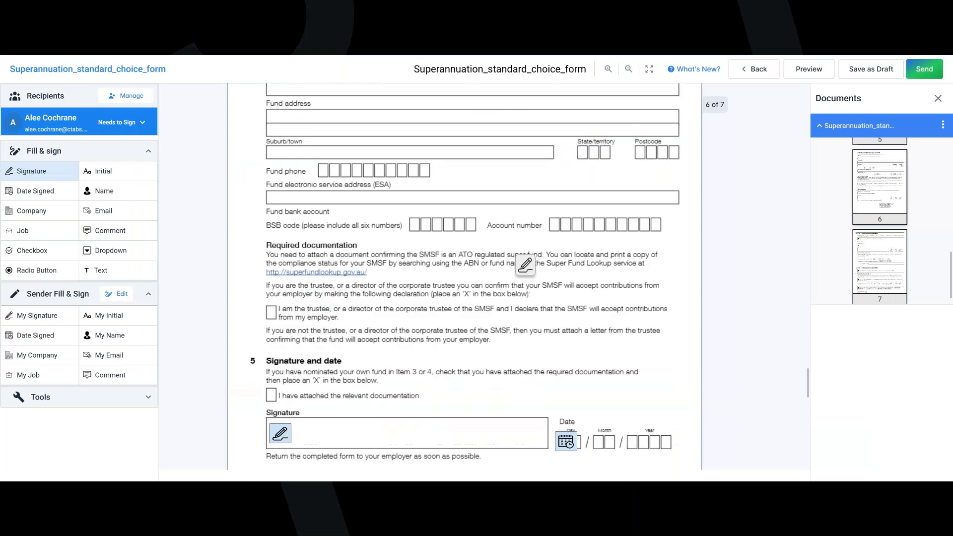
scroll(525, 264, up, 3)
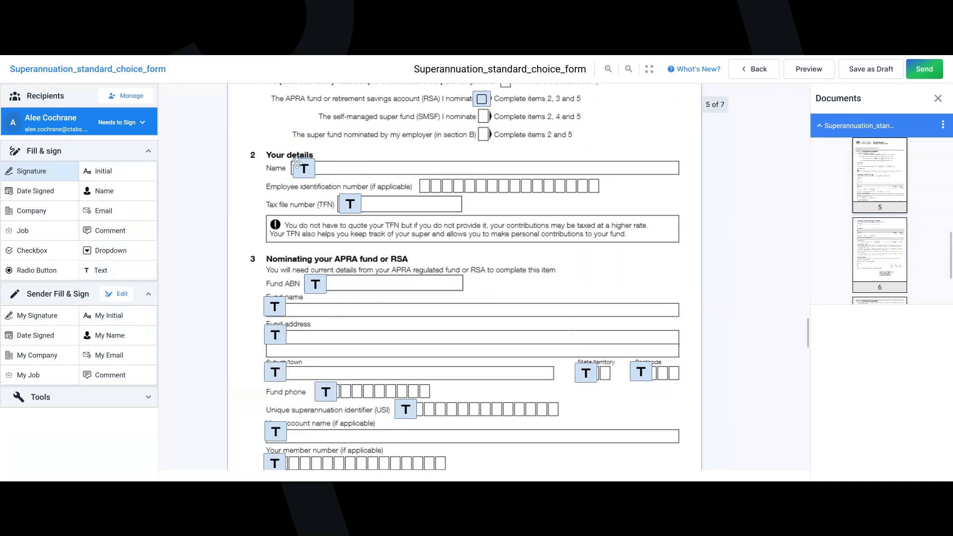
scroll(372, 359, down, 5)
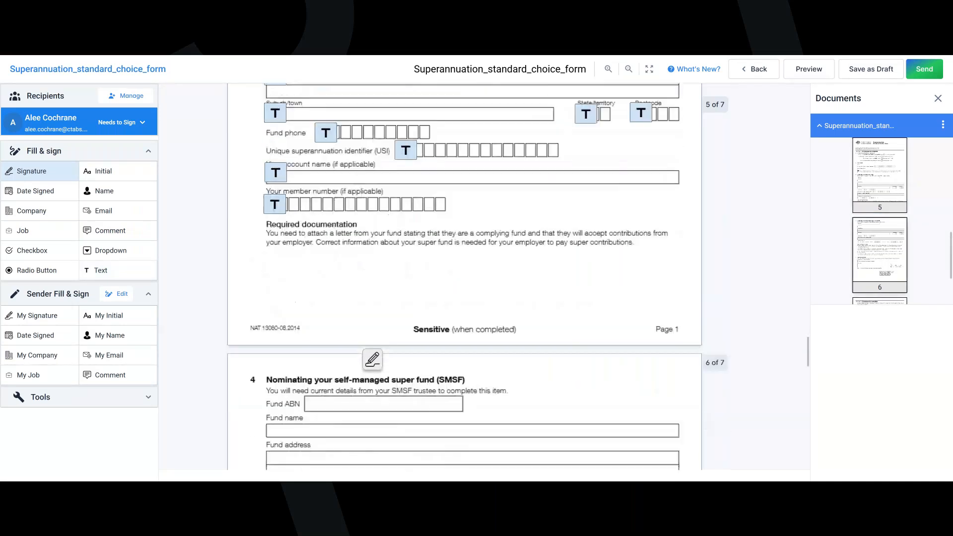
scroll(372, 359, down, 3)
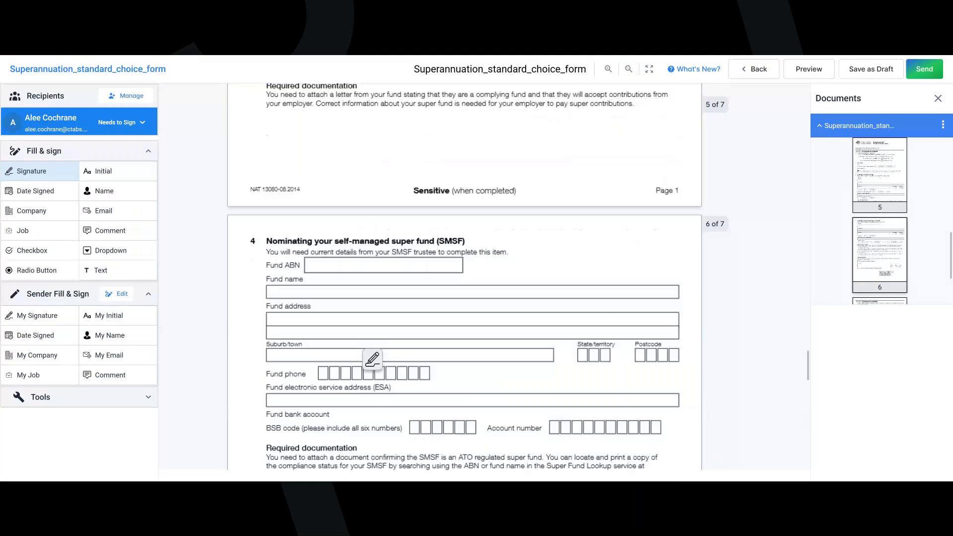
scroll(373, 359, down, 7)
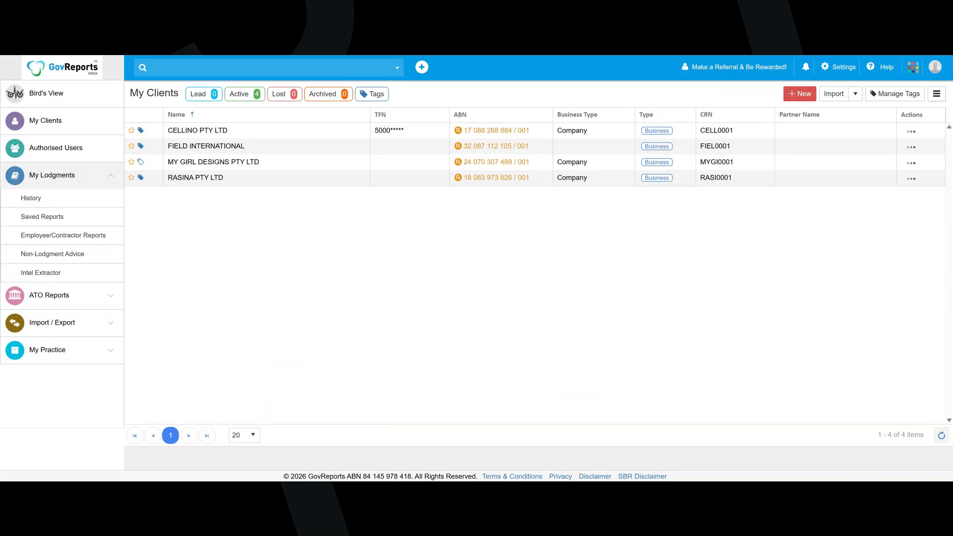
click(257, 129)
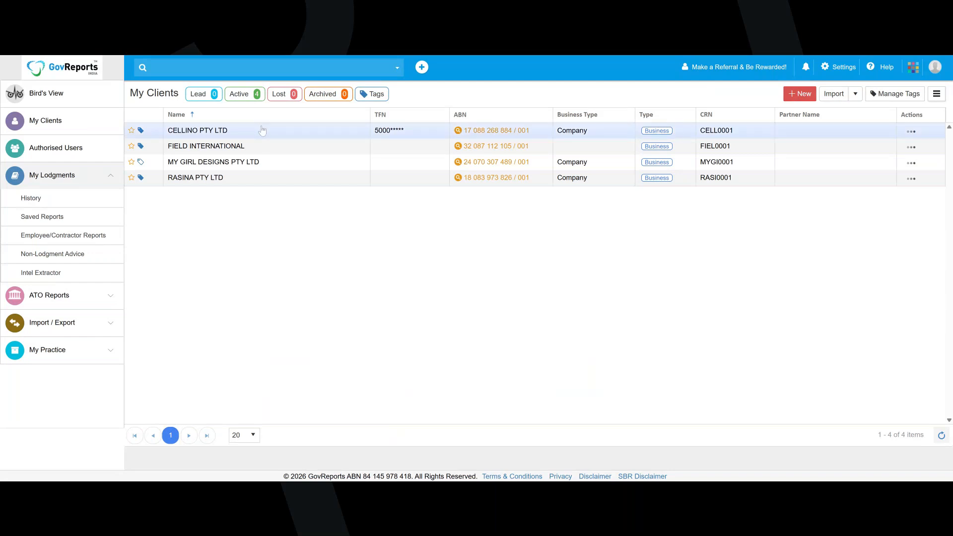
click(320, 162)
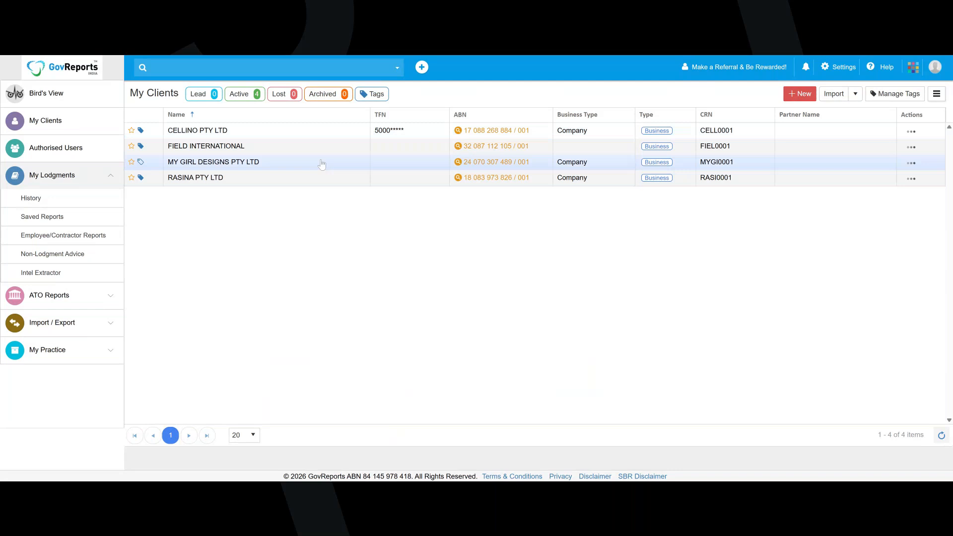